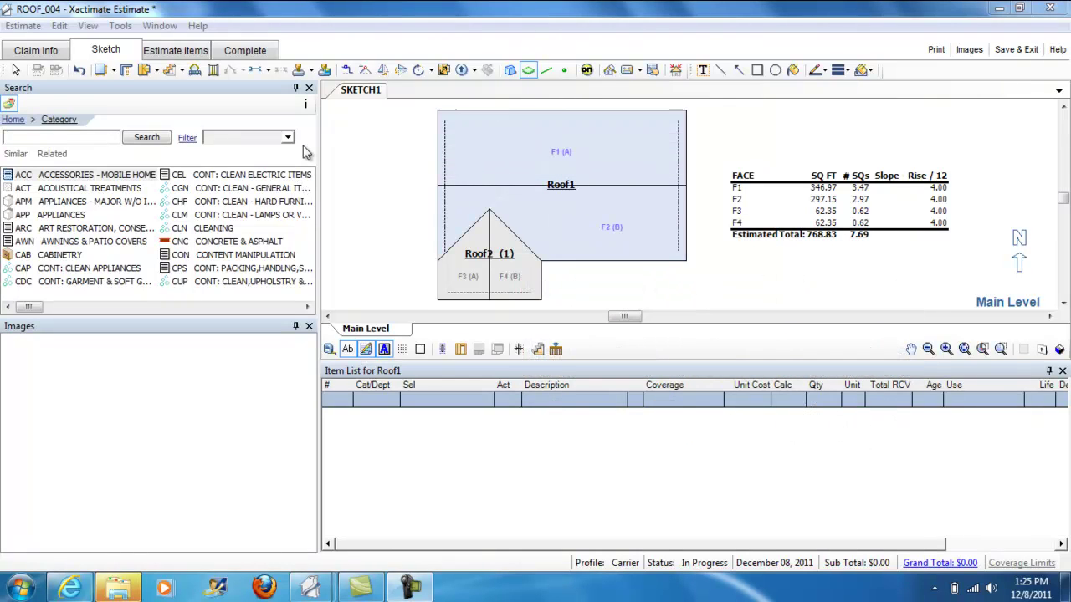
# - Place the loaded item on Roof2 and widen the Search panel to reveal a third category column
pyautogui.click(447, 209)
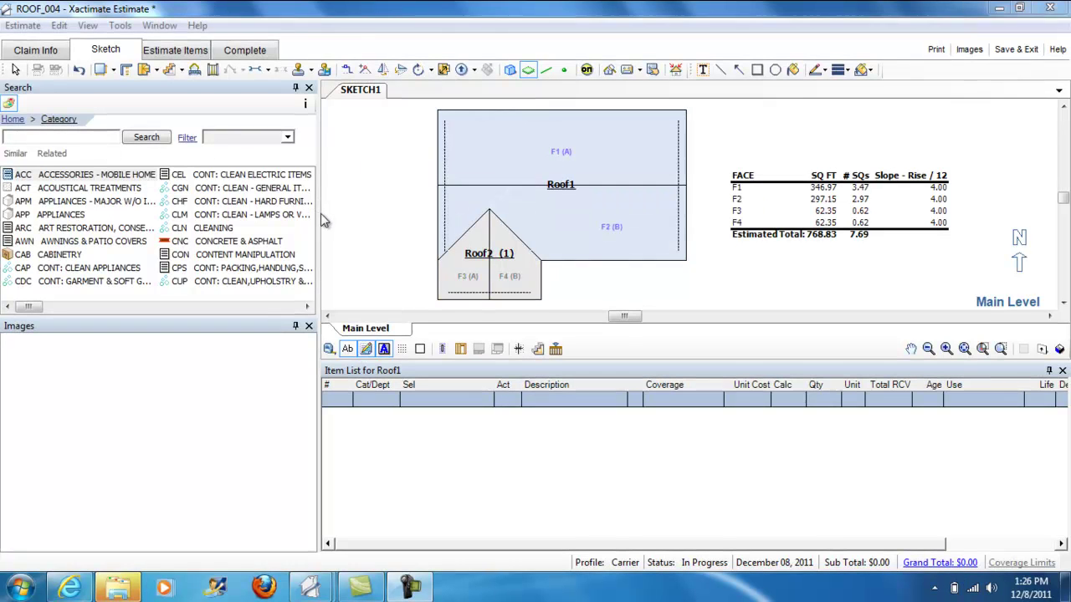
pyautogui.moveTo(322, 216)
pyautogui.mouseDown()
pyautogui.moveTo(390, 227)
pyautogui.moveTo(388, 239)
pyautogui.mouseUp()
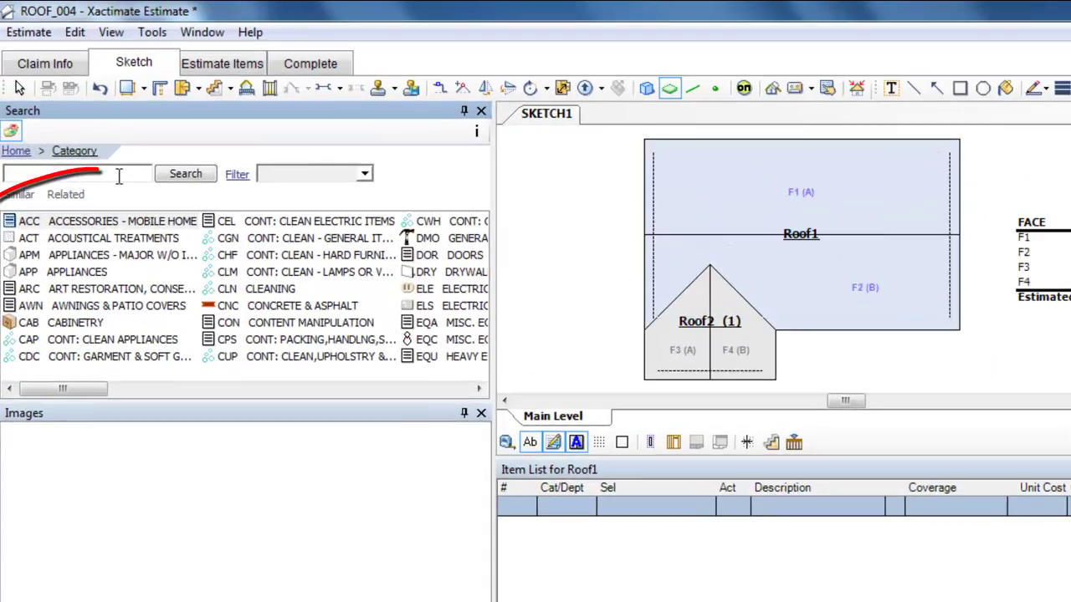
# - Search '30- year lami' and choose the RFG 300 laminated 30-yr comp shingle item
pyautogui.write('30- year ')
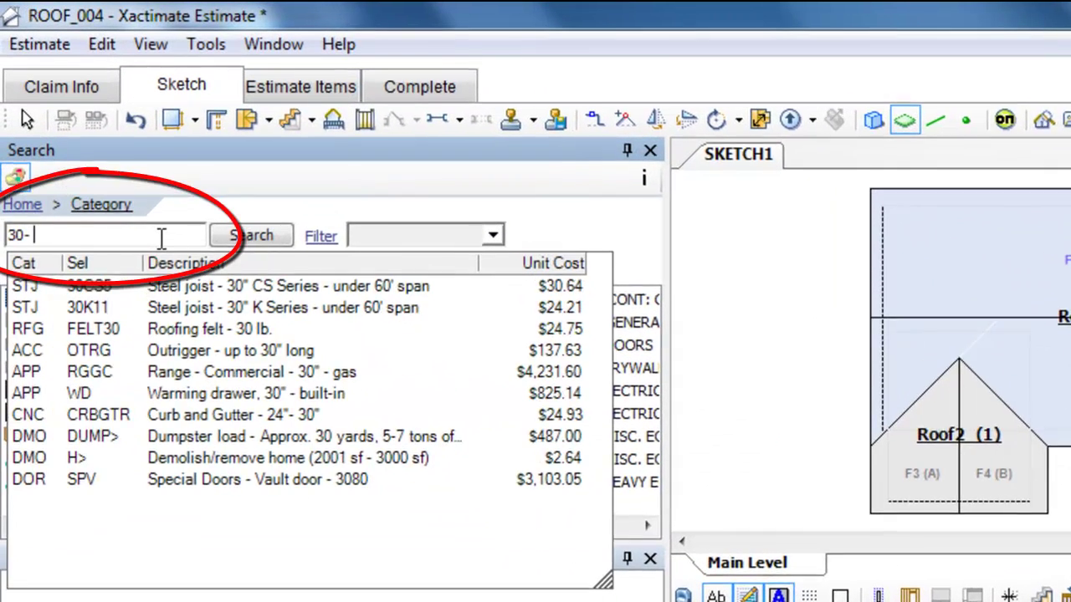
pyautogui.write('laminate')
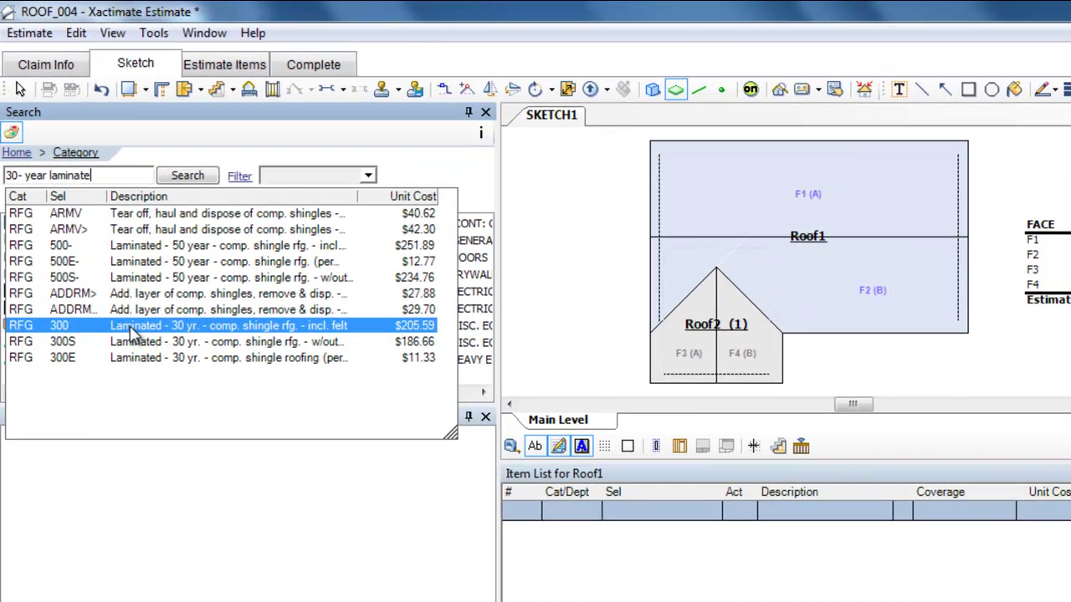
pyautogui.press('Escape')
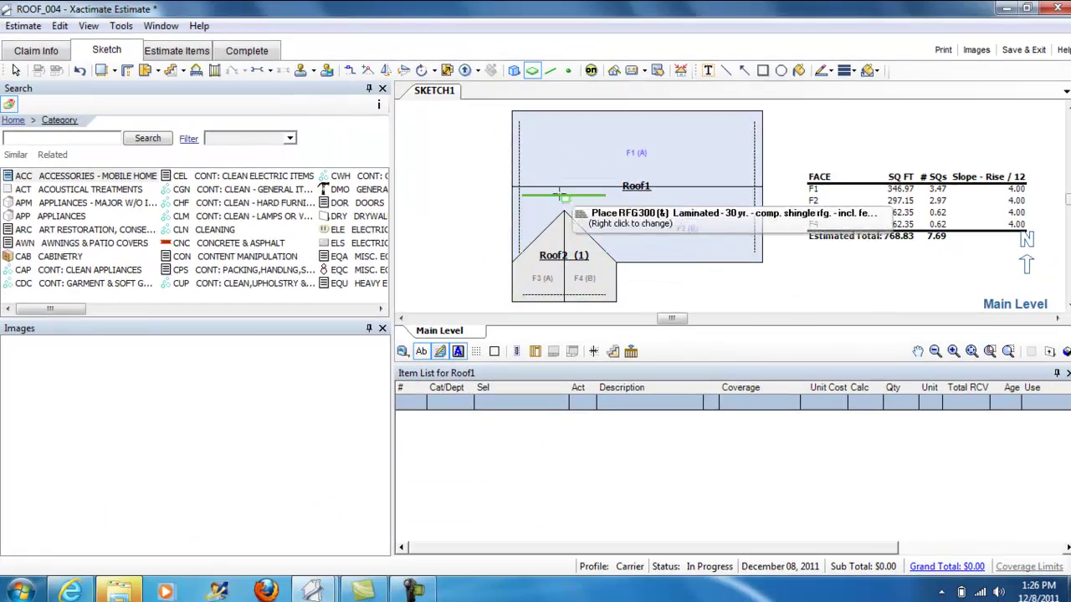
# - Set up RFG 300 shingles on Roof1 with drip edge and pipe jack flashing as related items
pyautogui.click(562, 161)
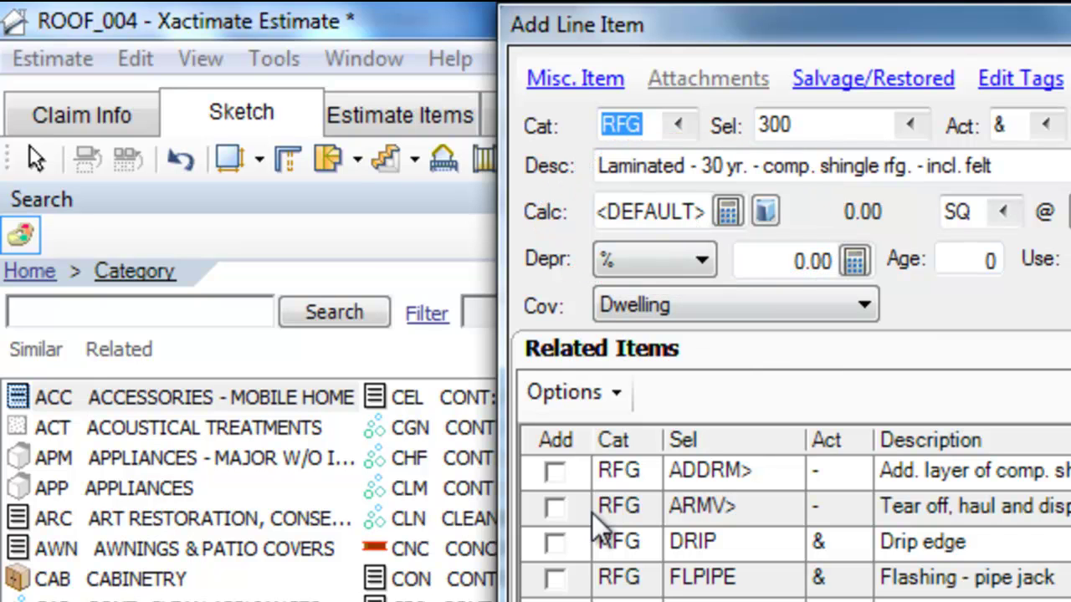
pyautogui.click(555, 543)
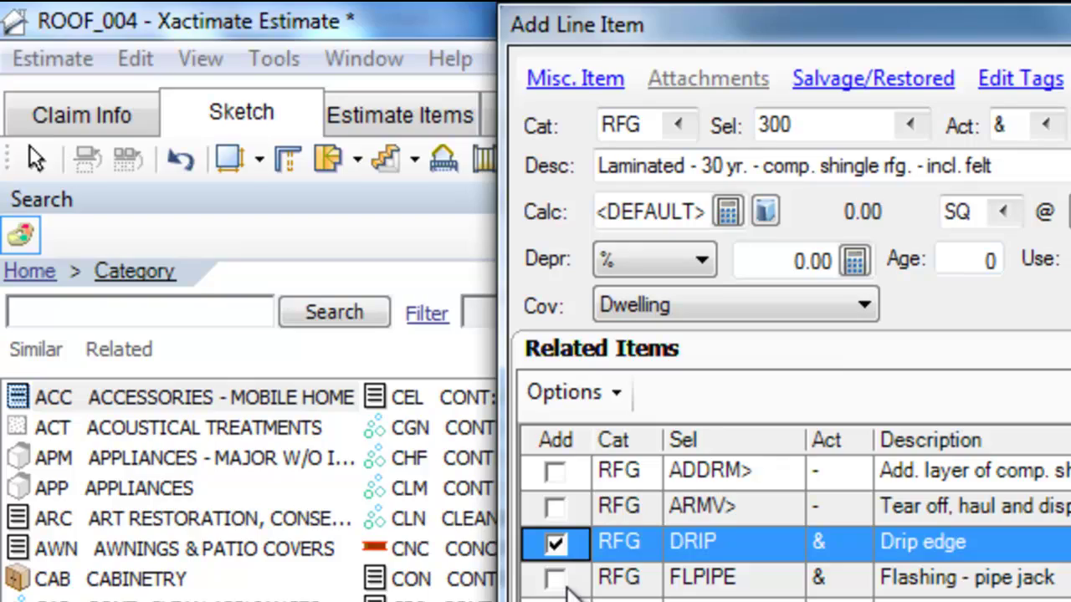
pyautogui.click(555, 579)
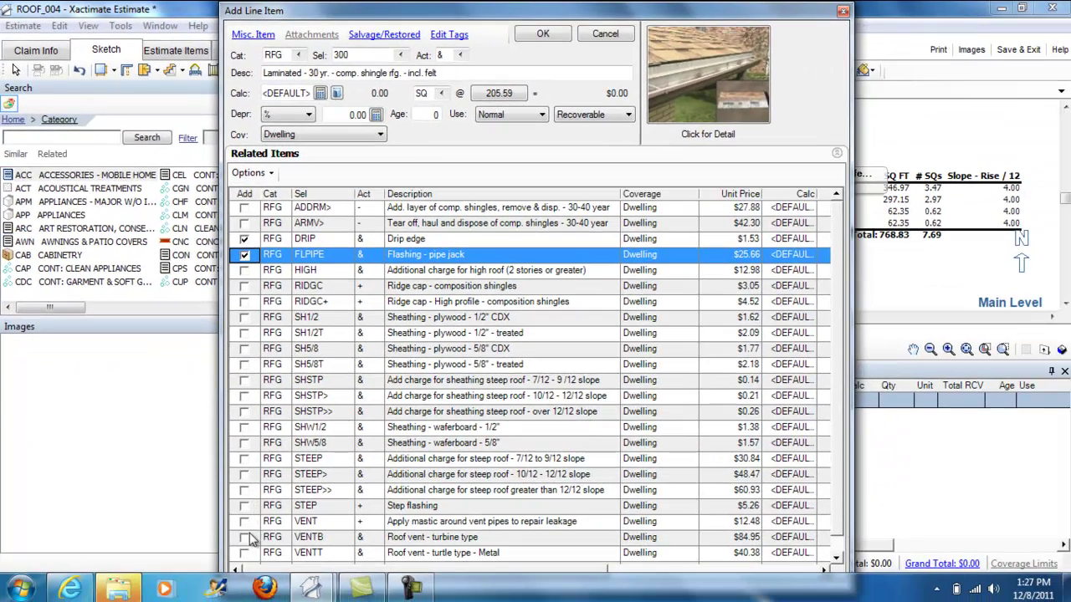
pyautogui.click(244, 538)
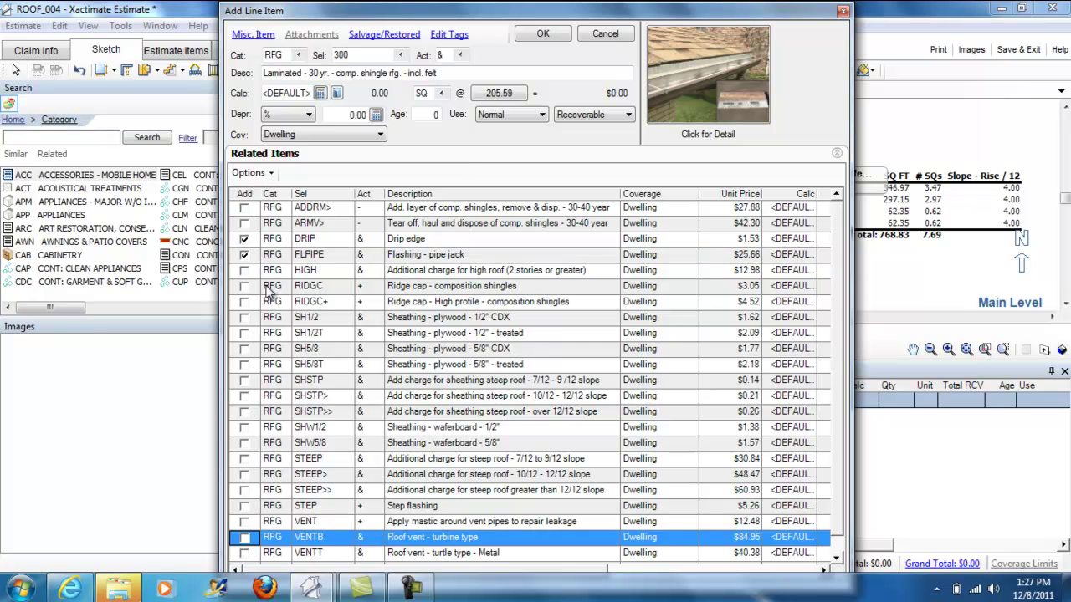
pyautogui.click(543, 34)
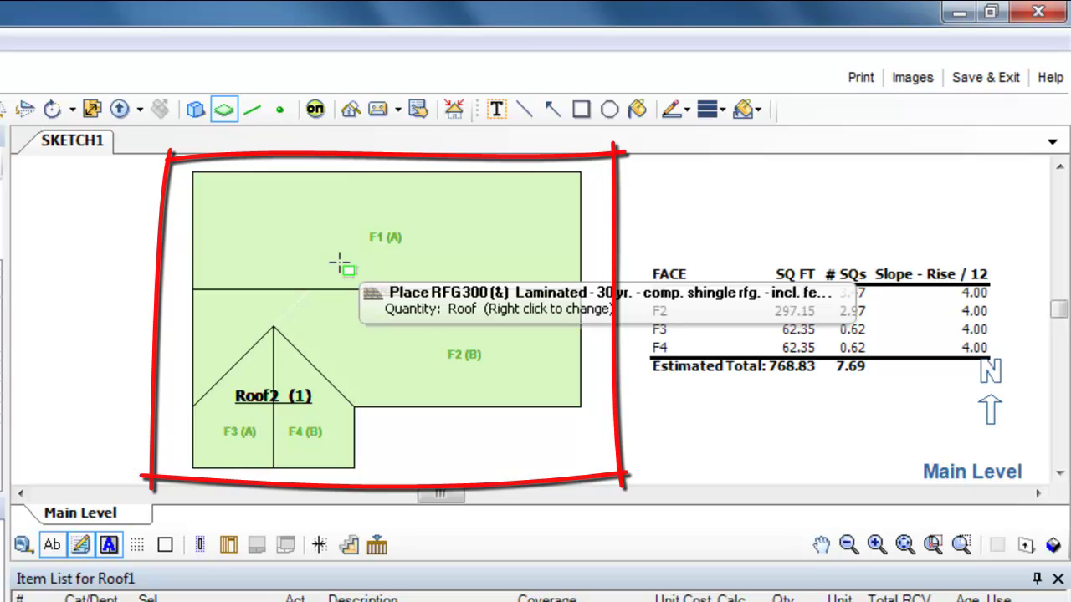
# - Place the shingle items on the whole roof and check quantities: 7.69 SQ, 8 SQ, 119.07 LF drip edge
pyautogui.click(340, 264)
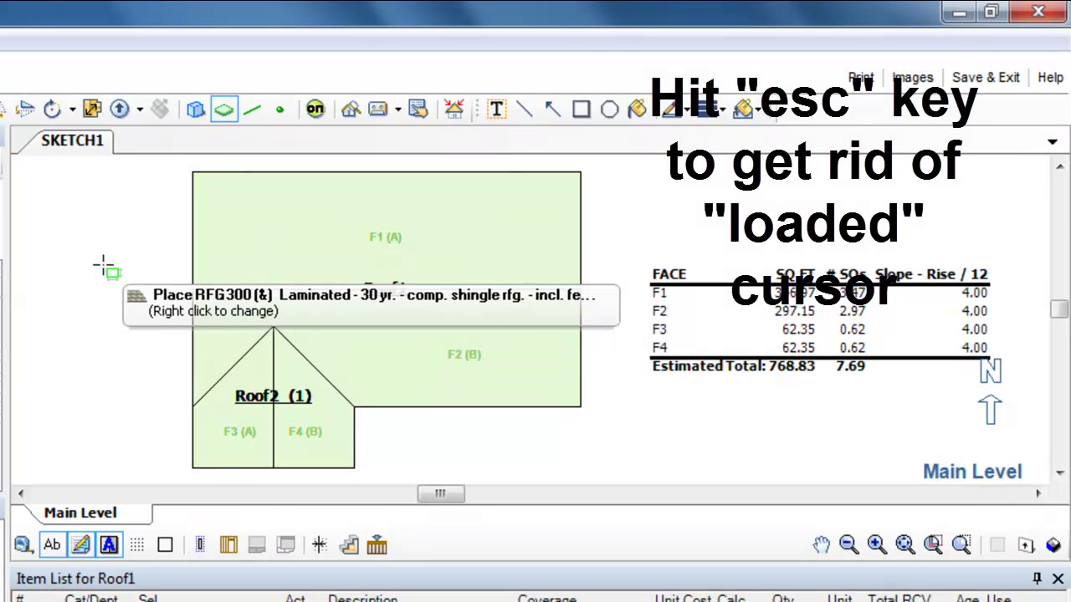
pyautogui.press('Escape')
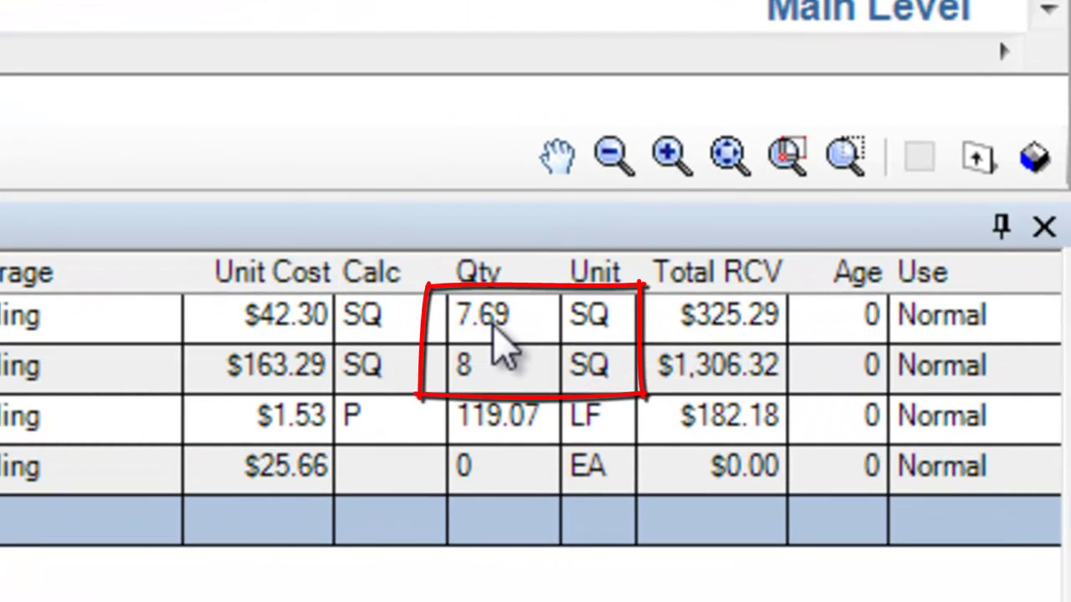
pyautogui.click(851, 498)
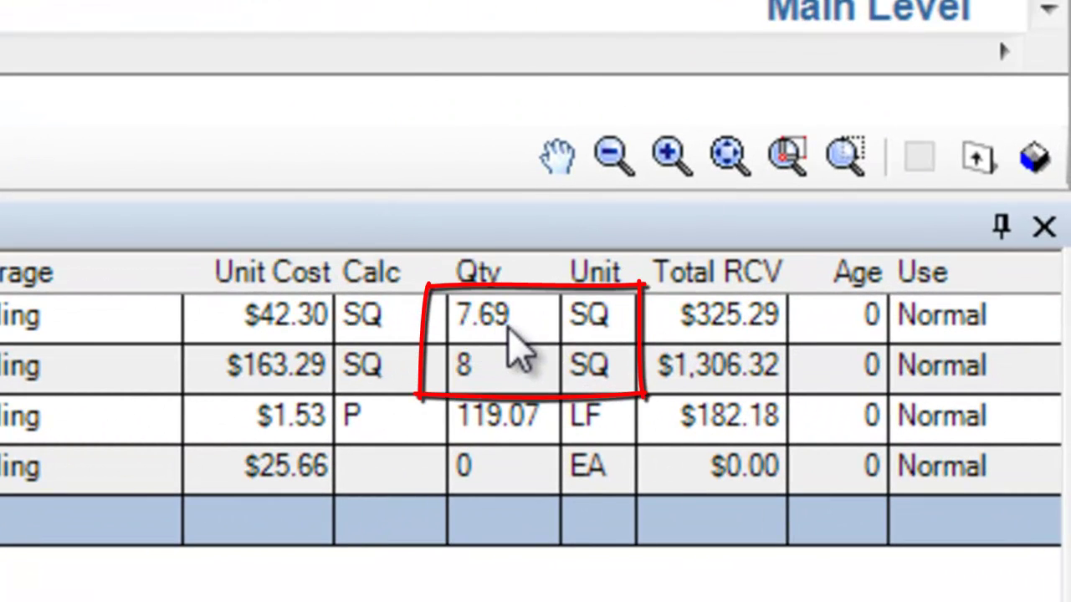
pyautogui.click(507, 339)
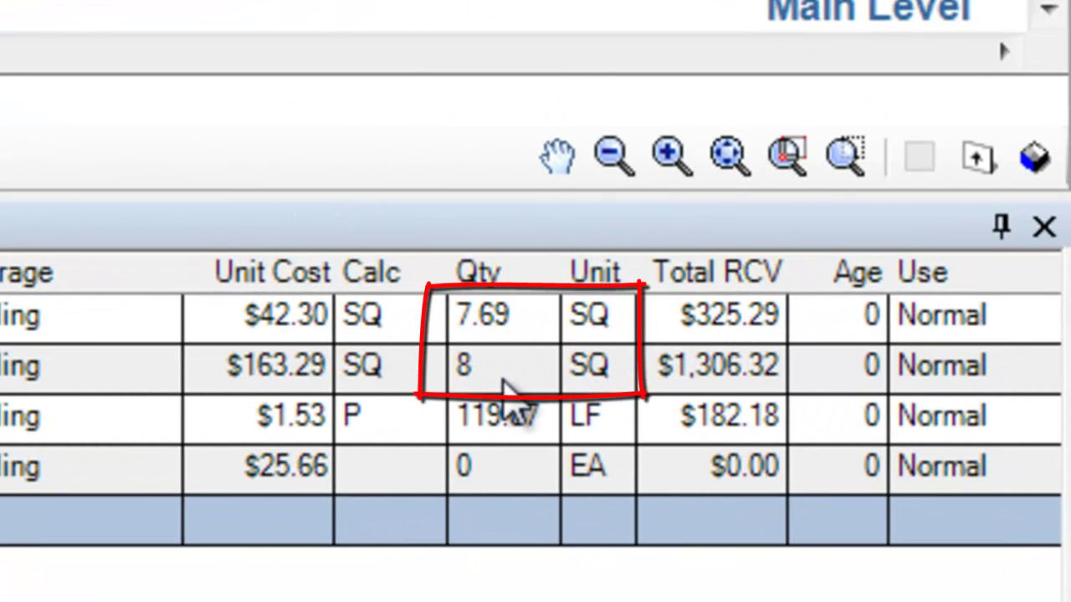
pyautogui.click(506, 389)
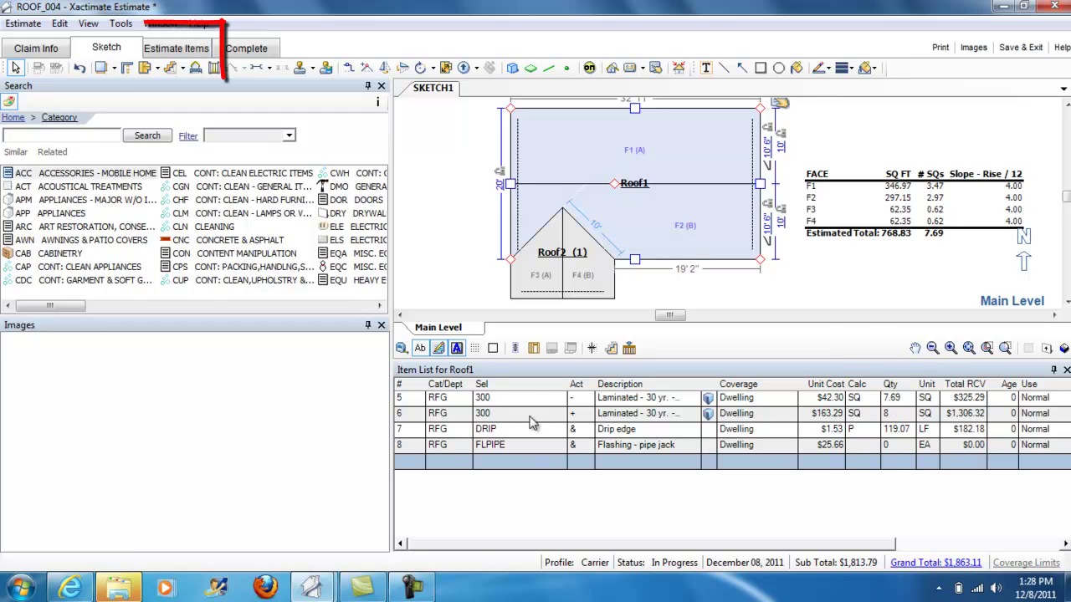
# - Give the replacement laminated shingle line 10% waste, making it 8.67 SQ at $1,415.72
pyautogui.click(174, 50)
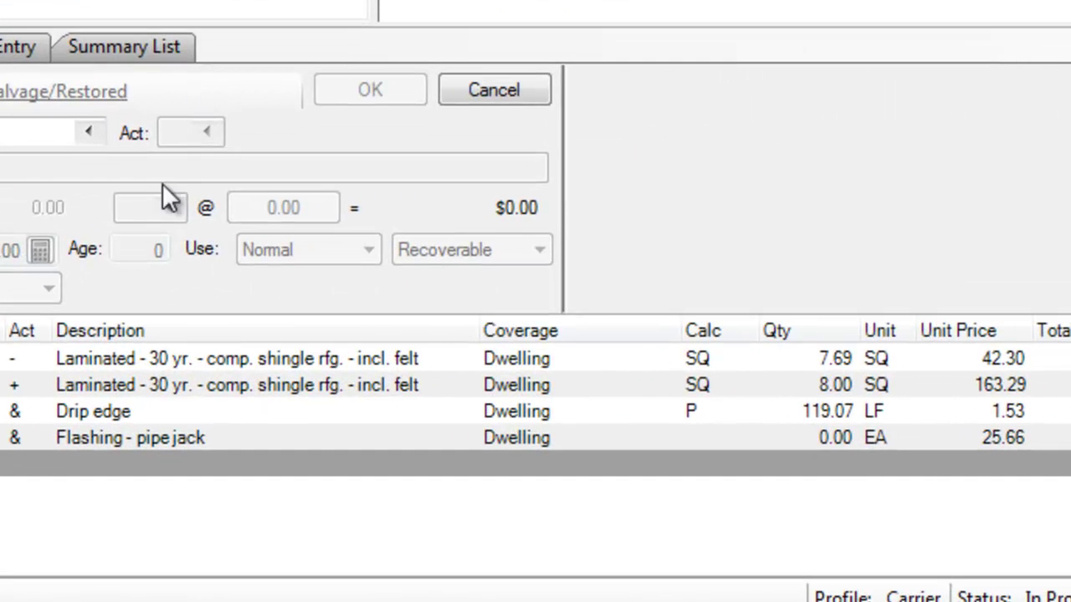
pyautogui.click(97, 390)
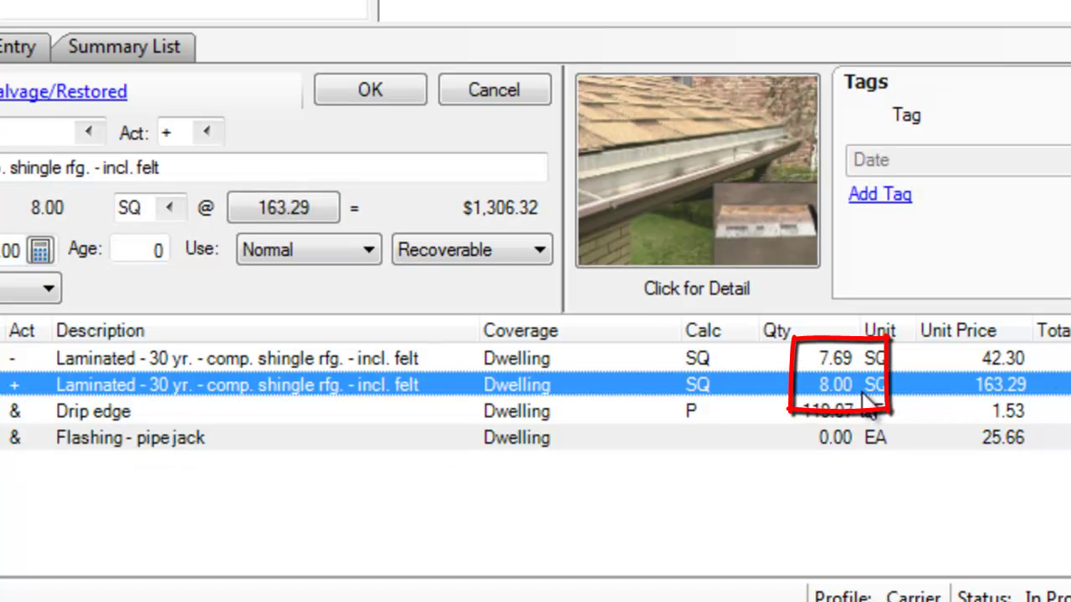
pyautogui.click(854, 361)
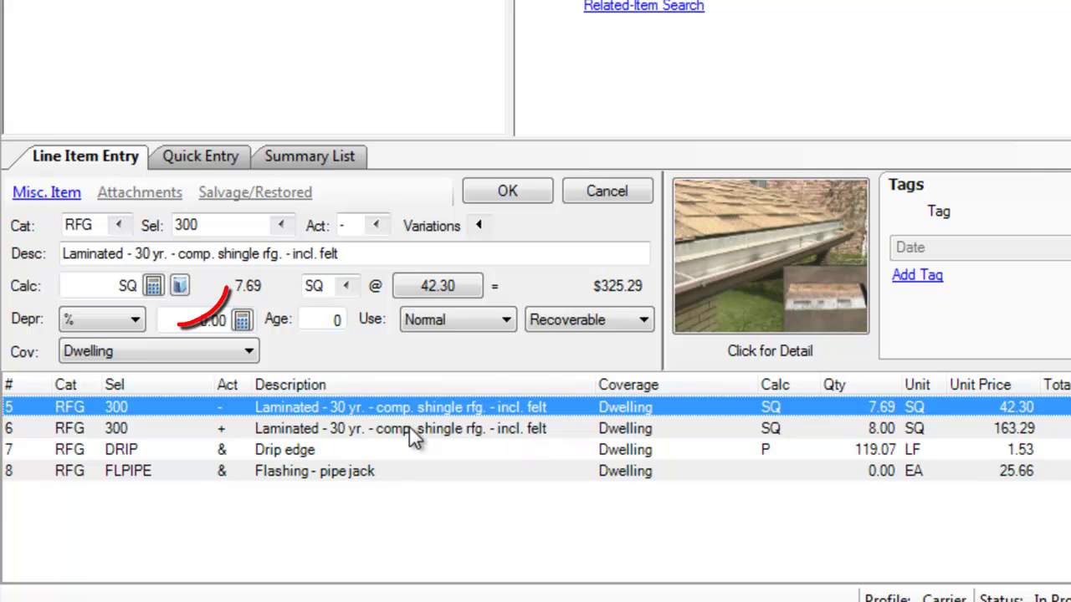
pyautogui.click(387, 432)
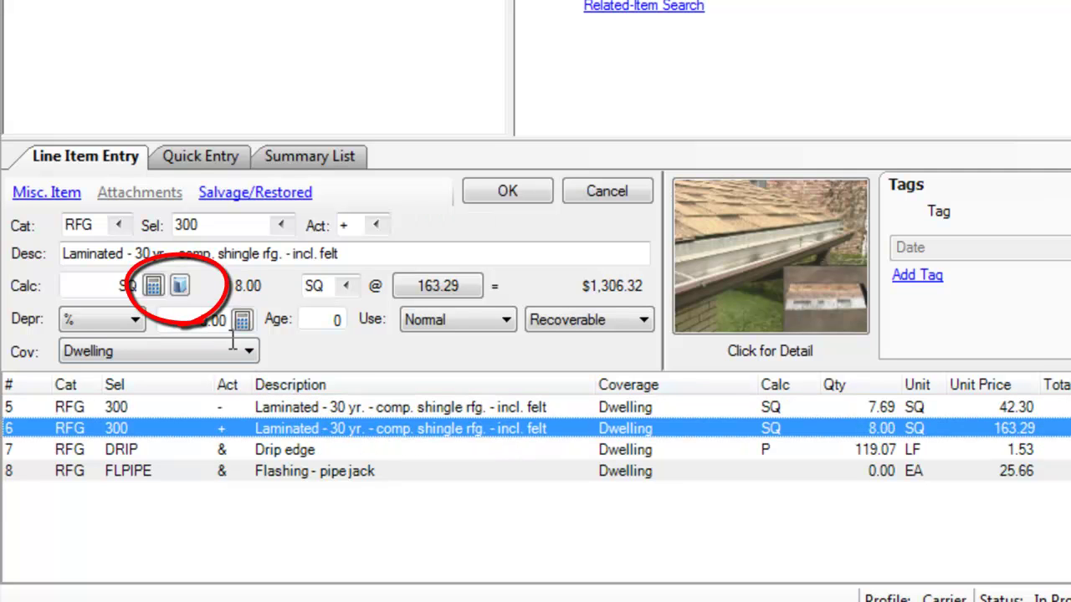
pyautogui.click(179, 287)
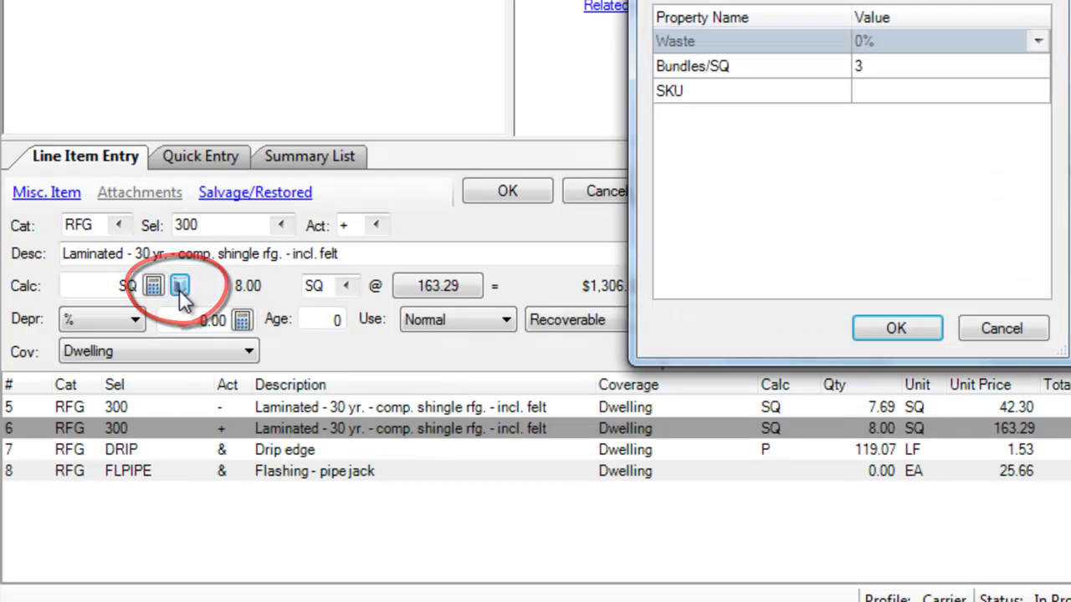
pyautogui.click(1038, 42)
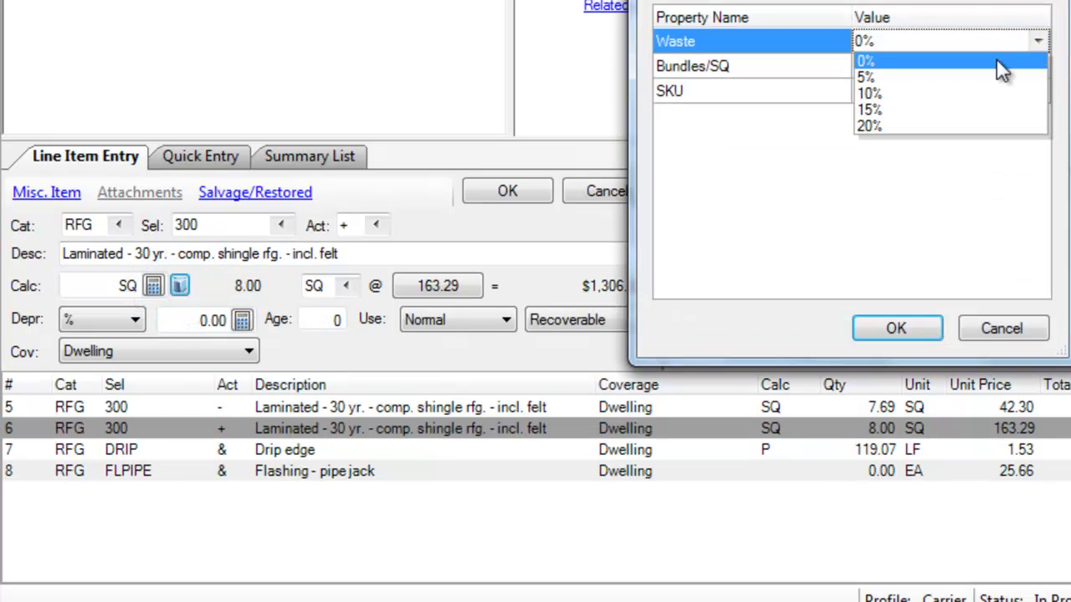
pyautogui.click(897, 94)
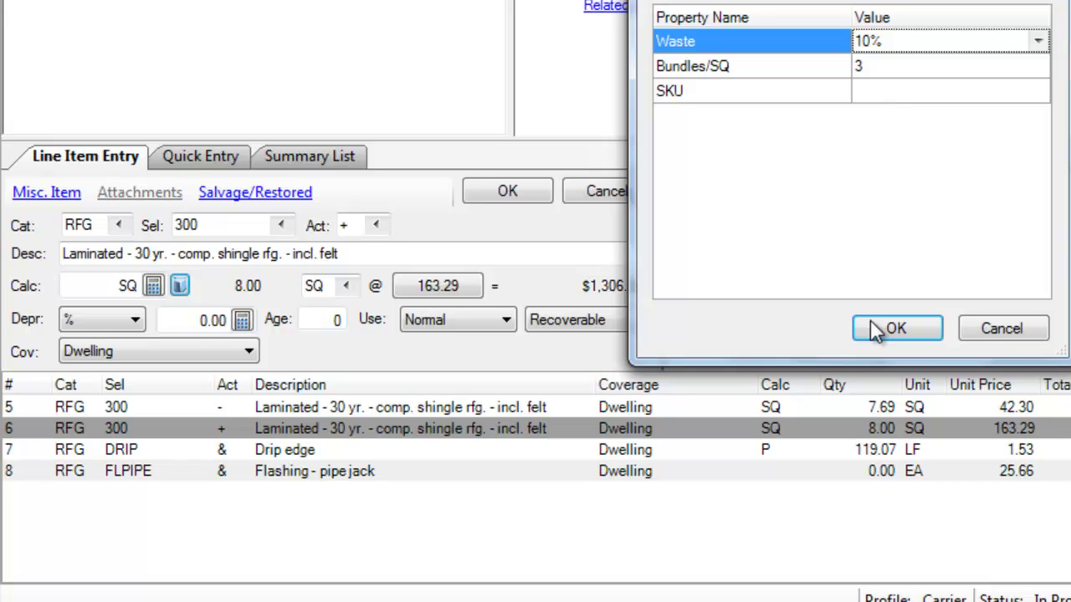
pyautogui.click(875, 330)
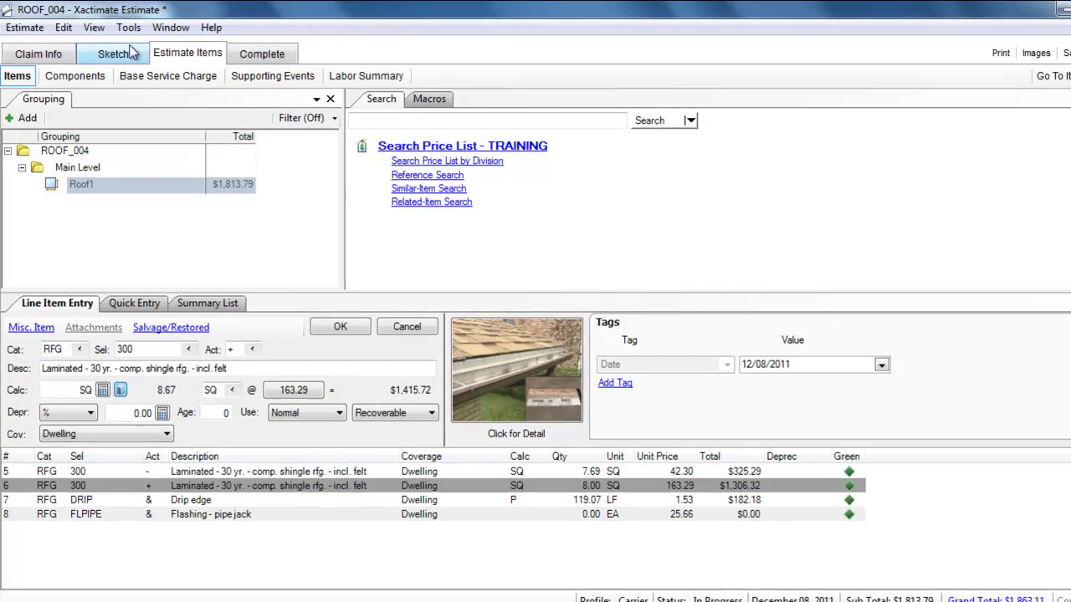
pyautogui.click(117, 54)
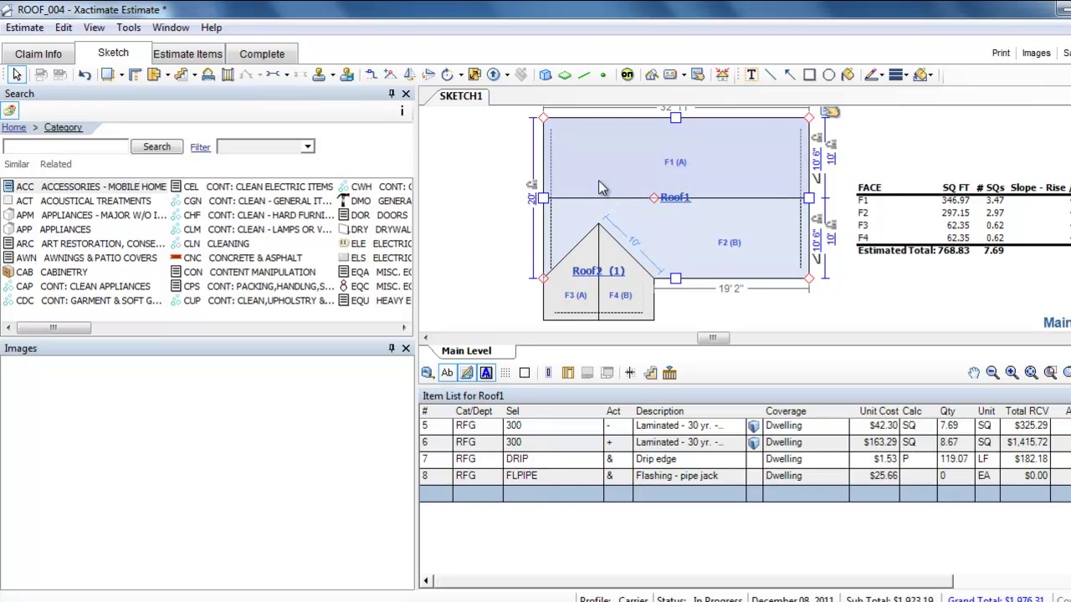
# - Search 'drip' and load the RFGDRIP drip edge item with its quantity basis on Roof Perimeter
pyautogui.click(19, 146)
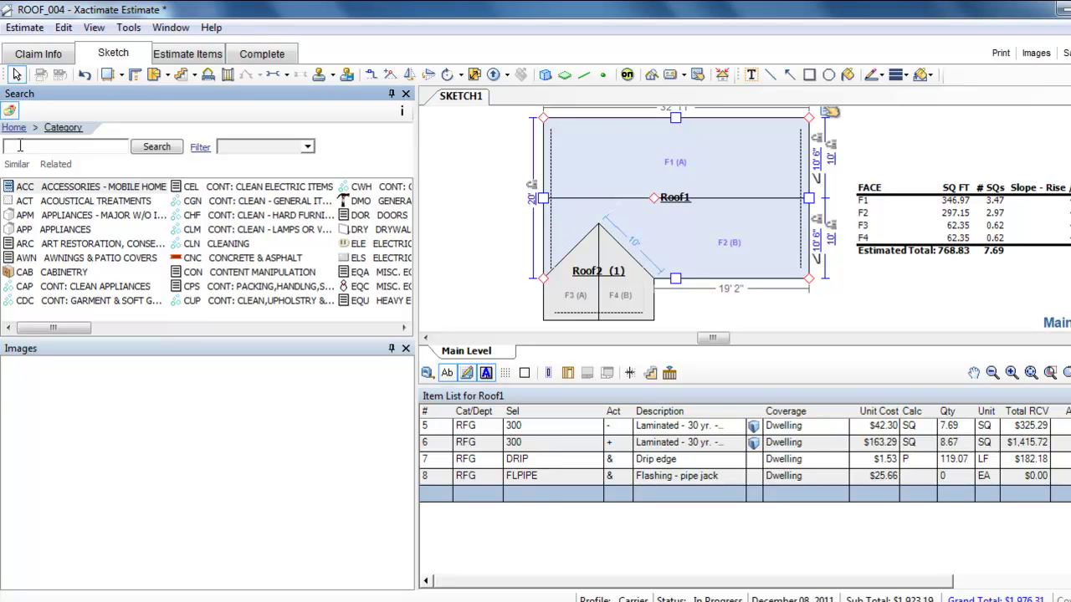
pyautogui.write('drip')
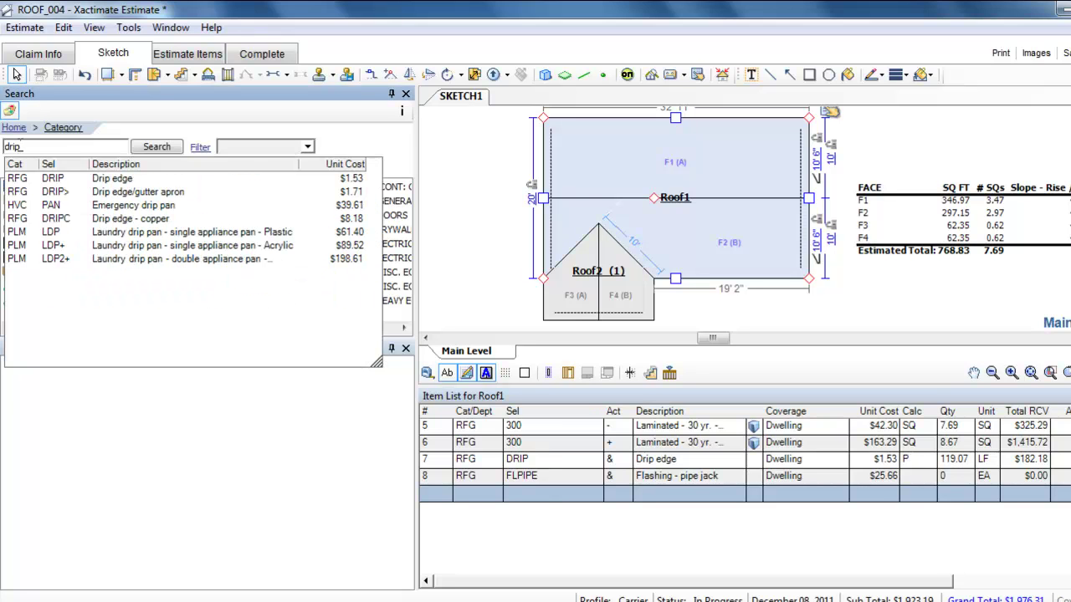
pyautogui.press('Down')
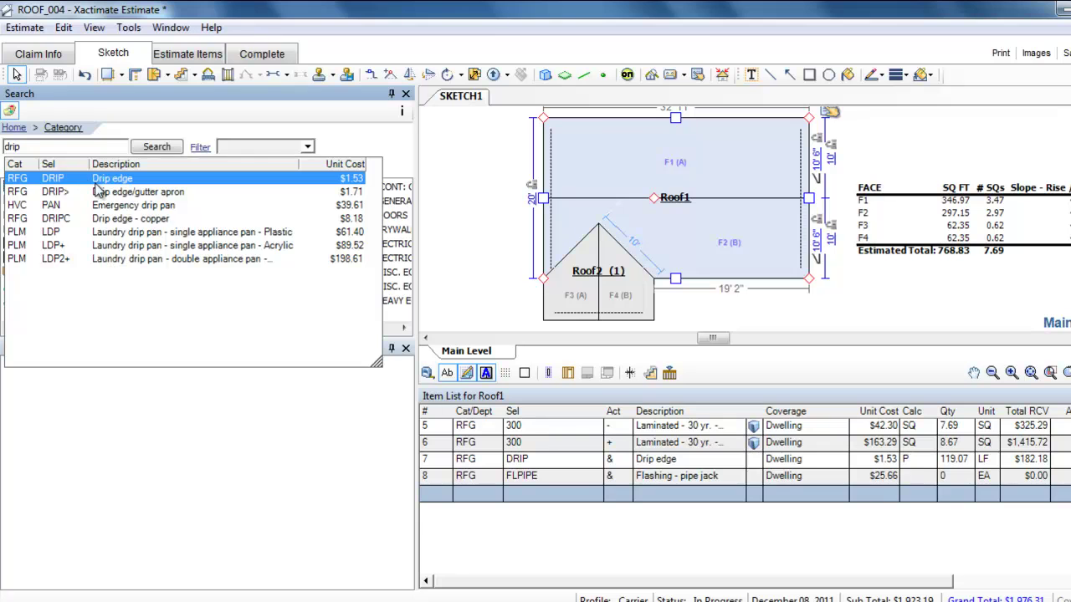
pyautogui.click(130, 179)
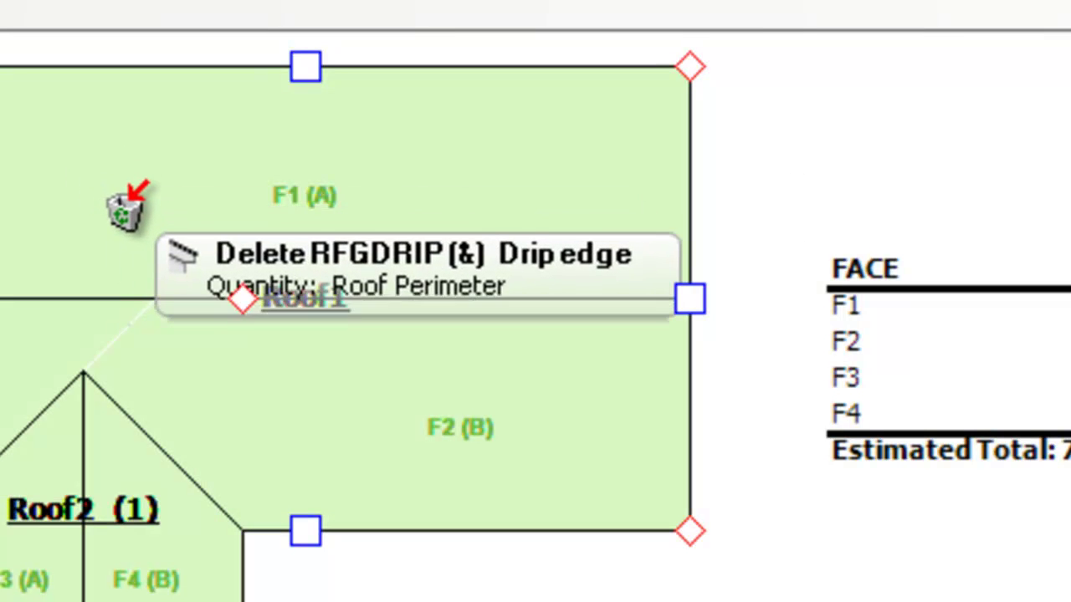
pyautogui.moveTo(132, 191)
pyautogui.mouseDown()
pyautogui.moveTo(143, 246)
pyautogui.moveTo(127, 261)
pyautogui.mouseUp()
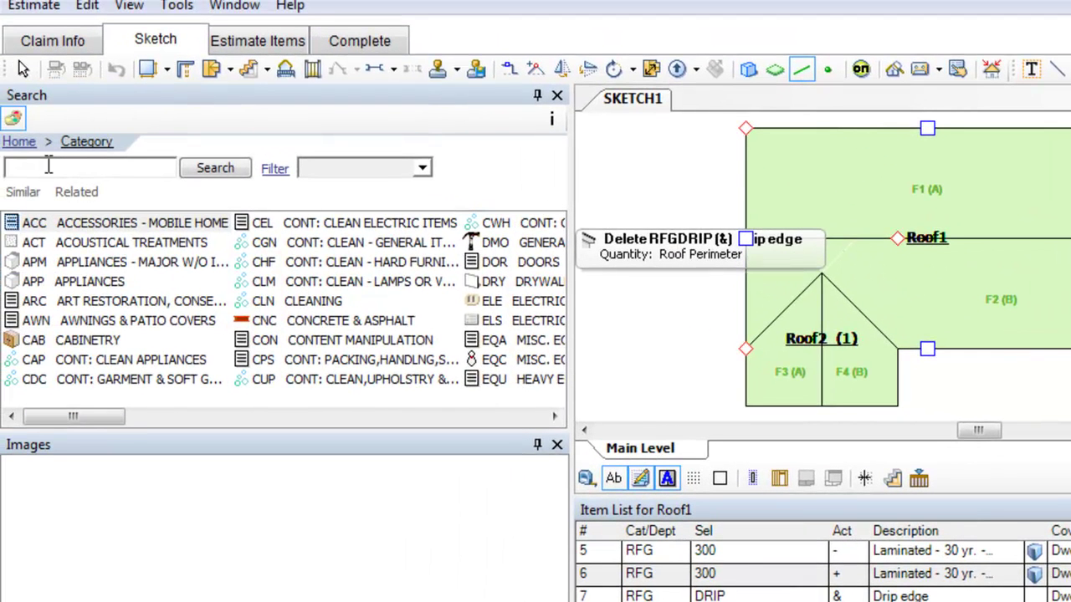
# - Search 'turbine' and pick the RFG VENTB turbine roof vent item
pyautogui.click(49, 166)
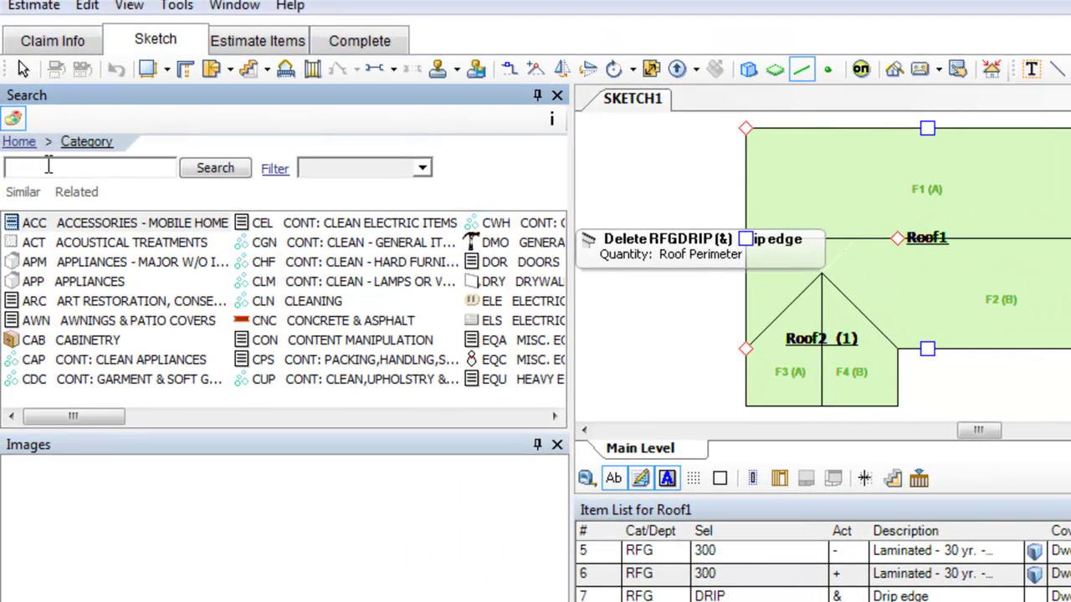
pyautogui.write('tu')
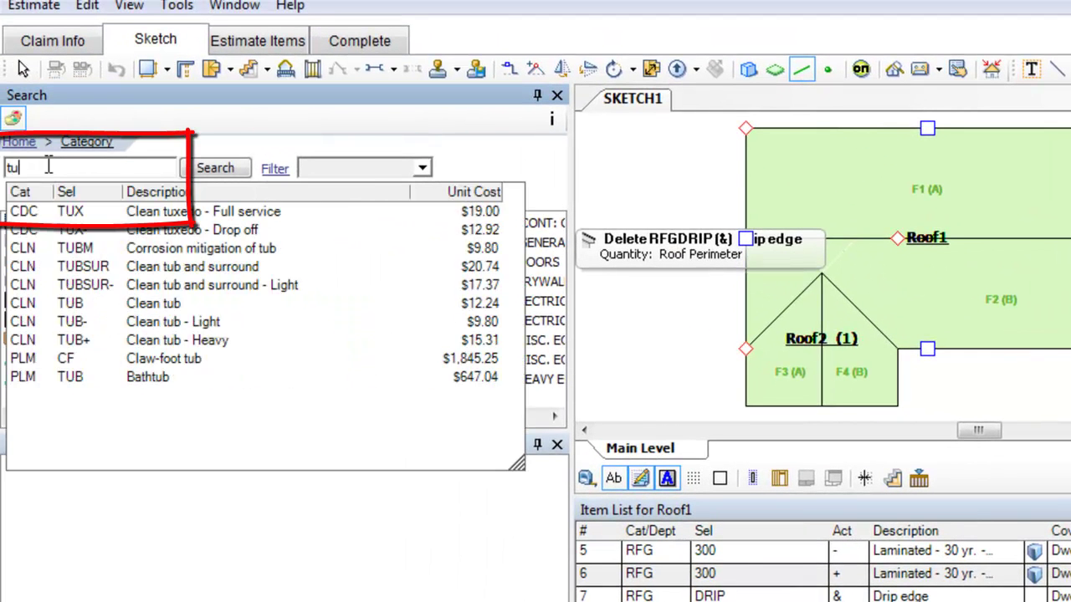
pyautogui.press('BackSpace')
pyautogui.write('urbine')
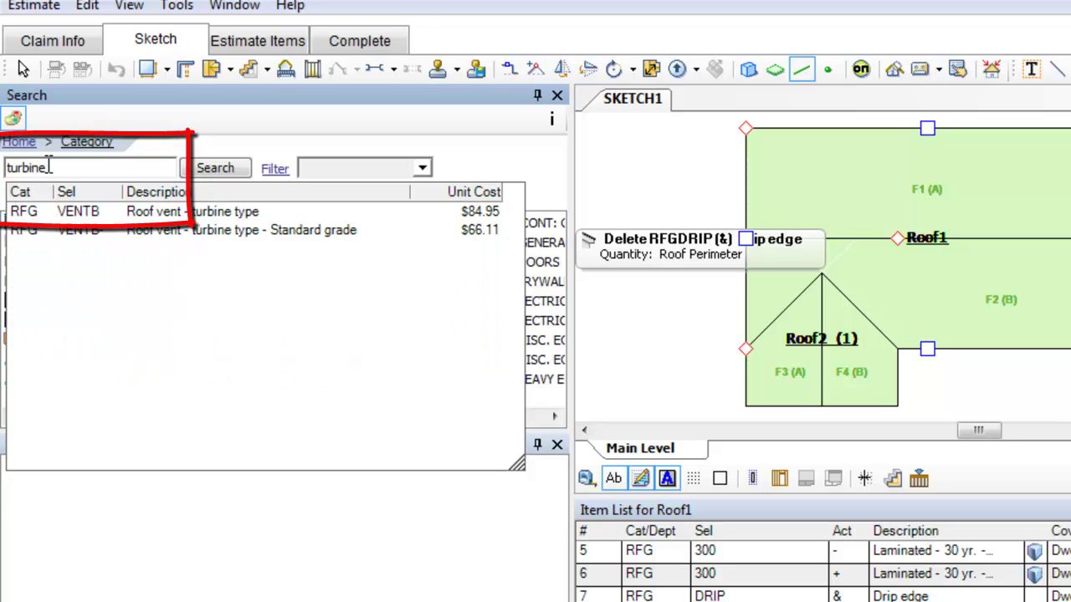
pyautogui.click(36, 211)
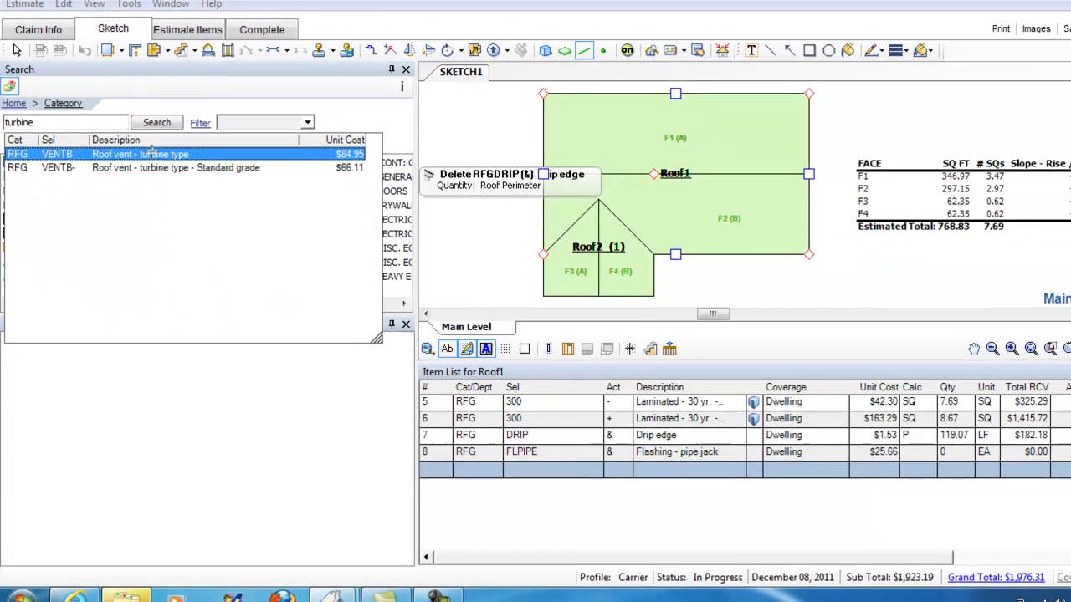
# - Place three turbine vents, two on face F1 and one on F3, then review the line items
pyautogui.click(151, 154)
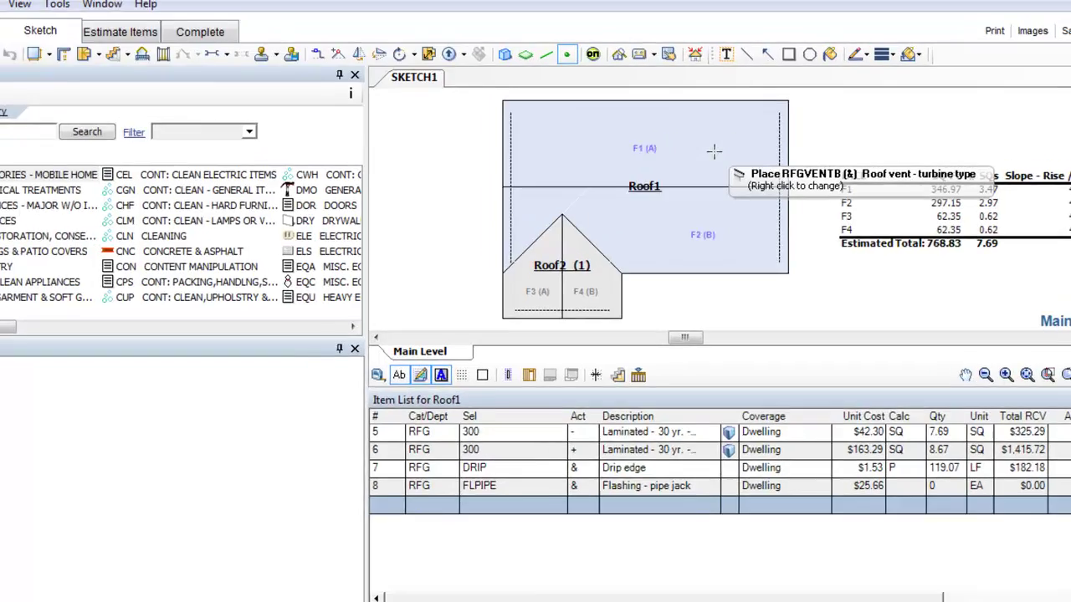
pyautogui.click(739, 141)
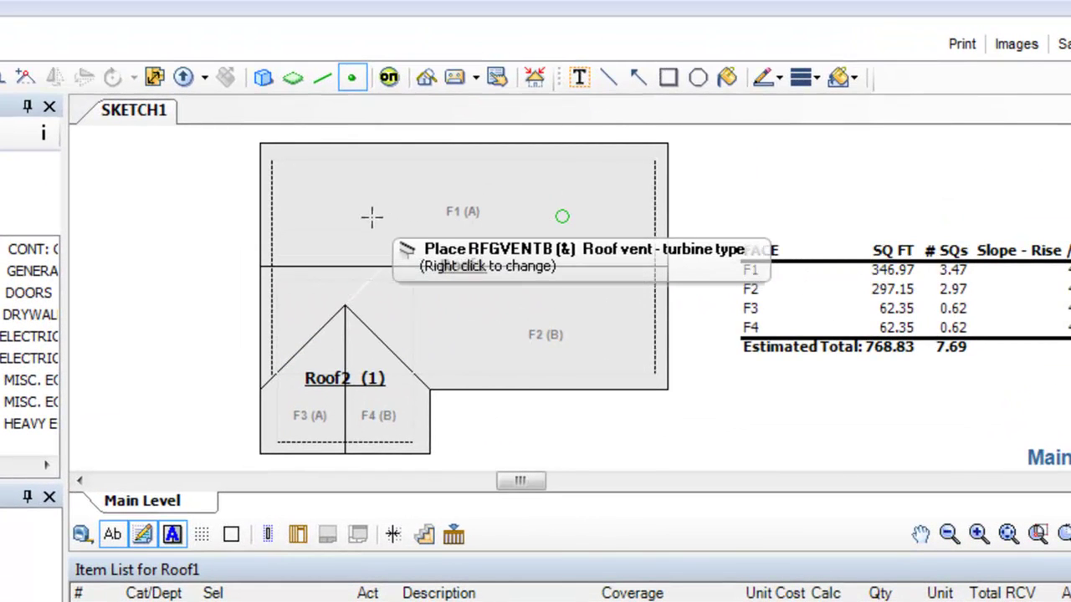
pyautogui.click(371, 217)
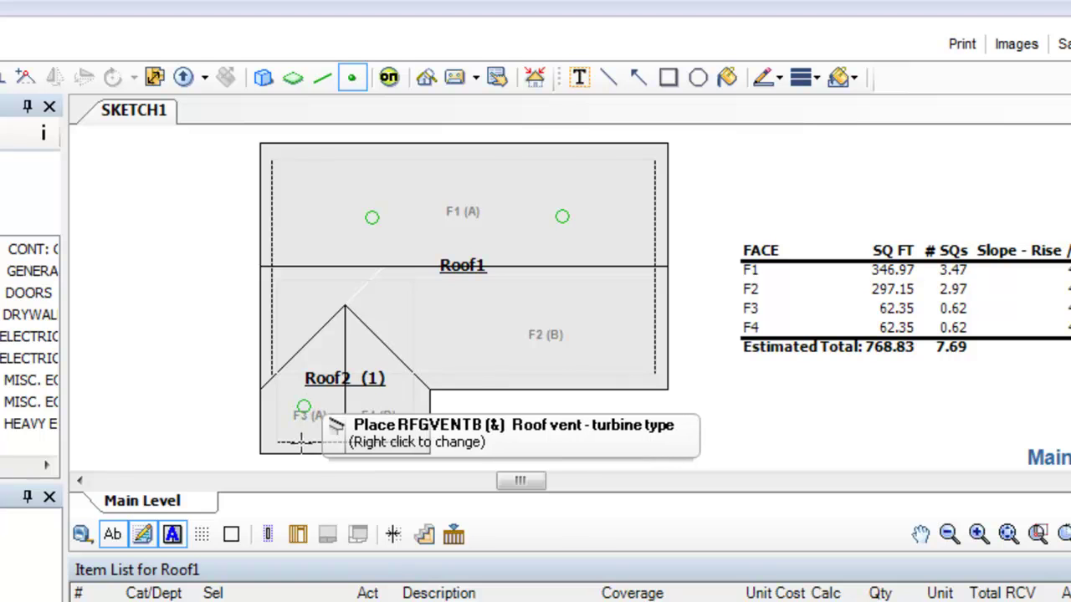
pyautogui.click(303, 406)
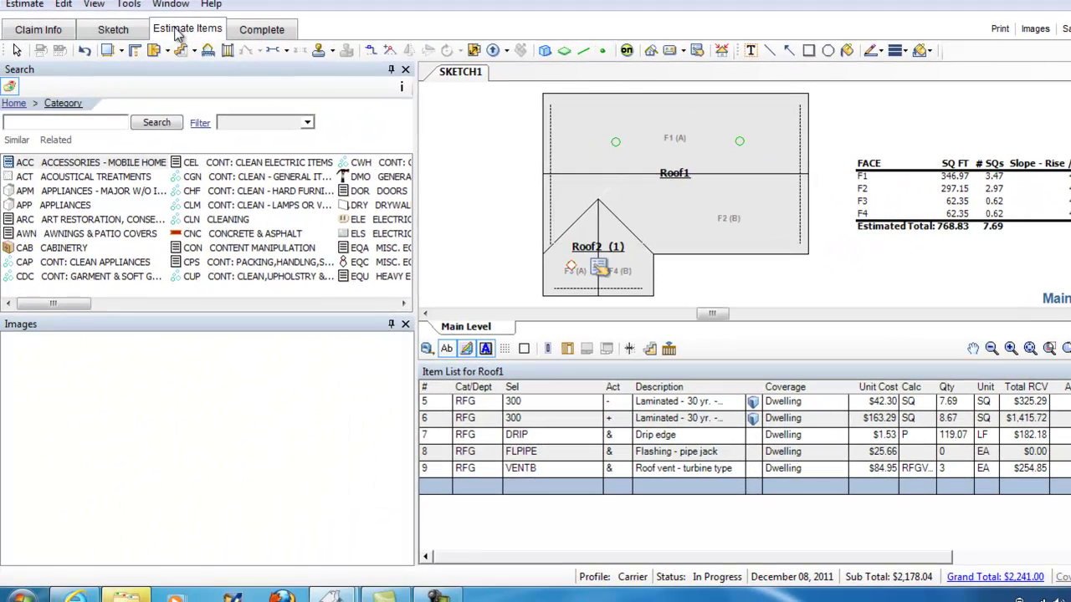
pyautogui.click(178, 31)
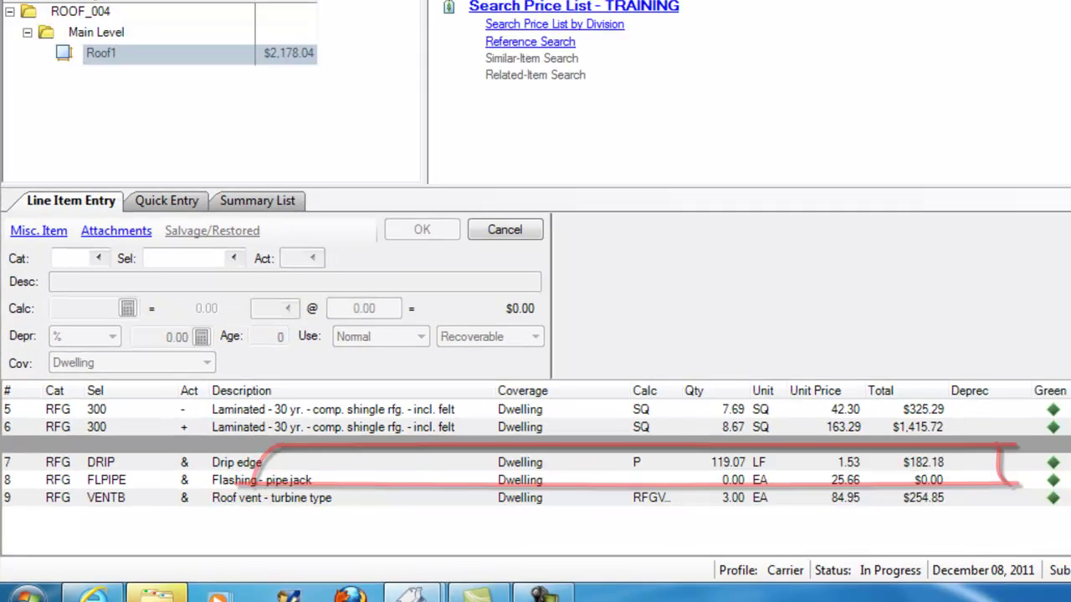
# - Back on the sketch, search '5/8 cdx' and choose the RFG SH5/8 plywood sheathing item
pyautogui.click(105, 48)
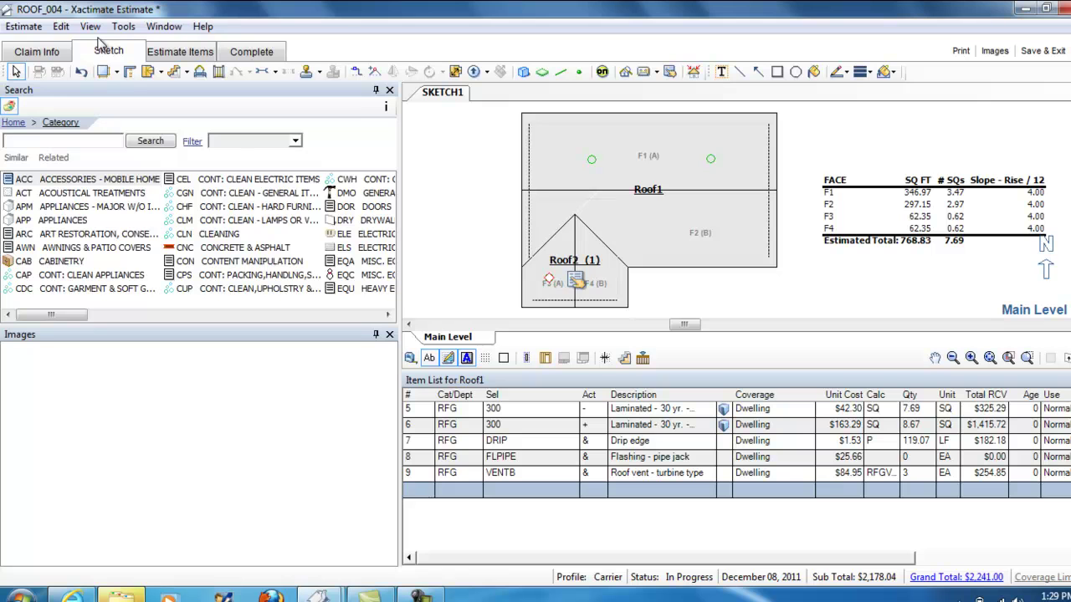
pyautogui.click(81, 143)
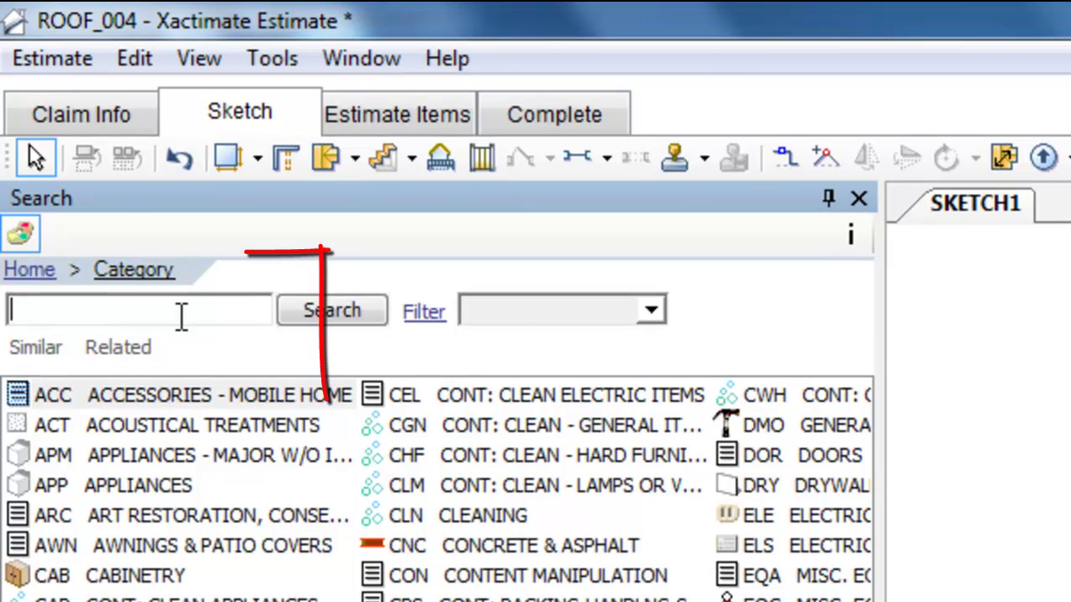
pyautogui.write('5/8 cd')
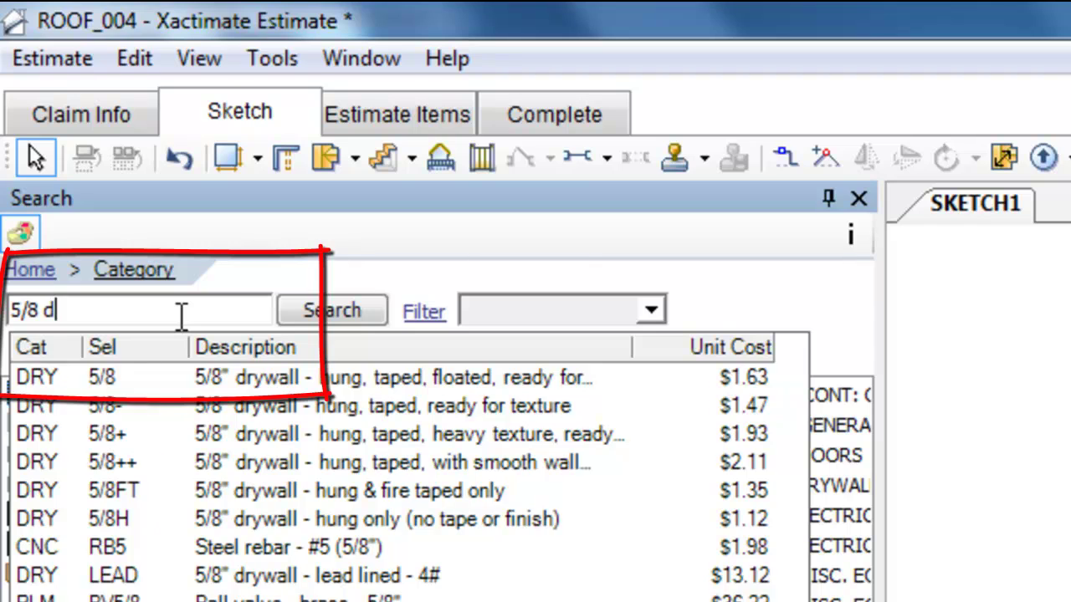
pyautogui.press('BackSpace')
pyautogui.write('cdx')
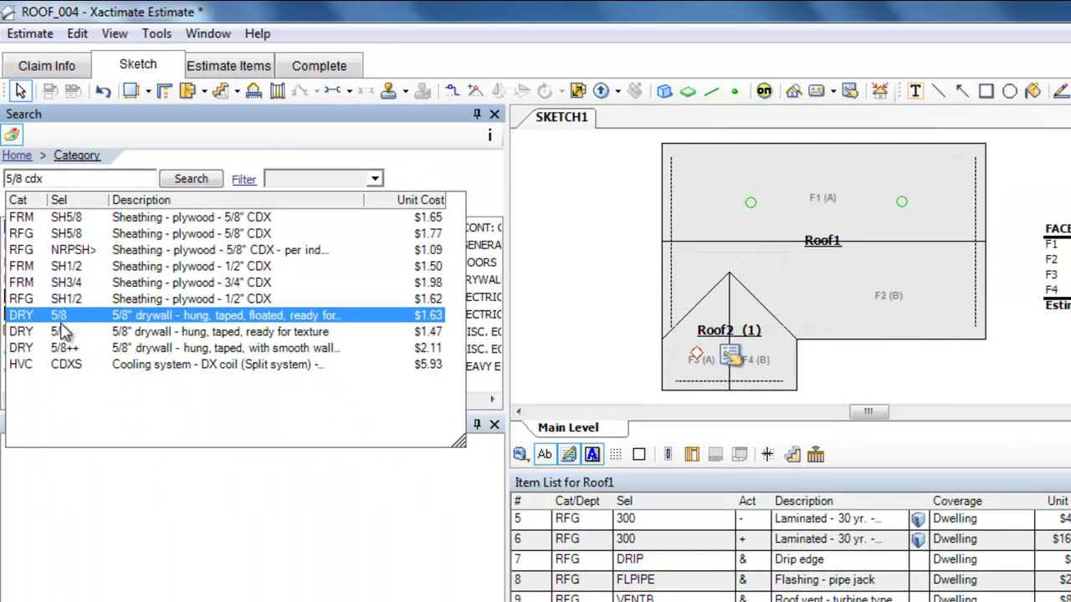
pyautogui.click(60, 235)
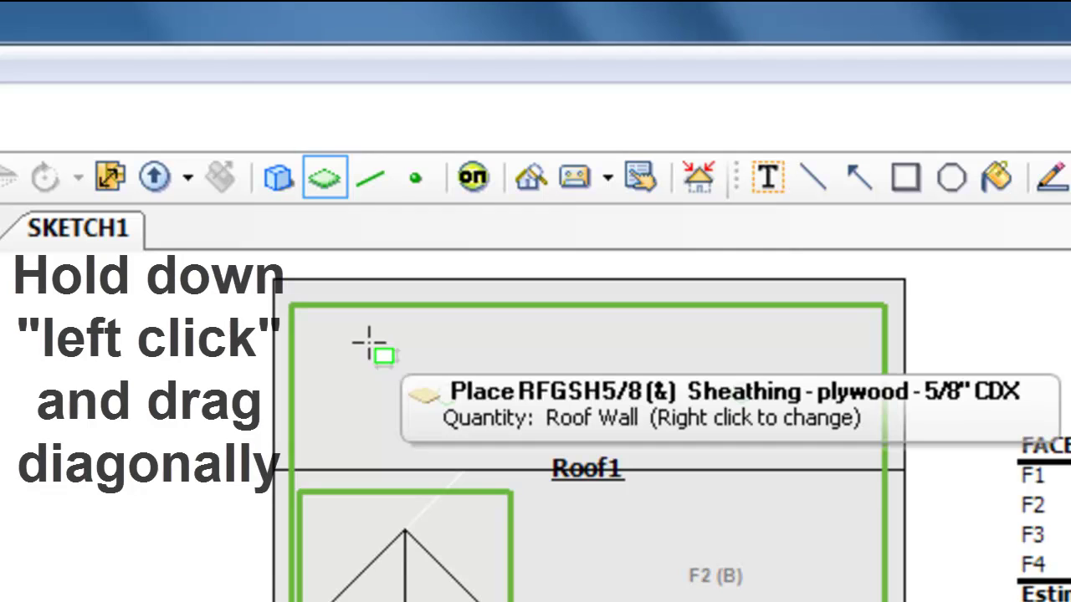
# - Draw a sheathing area on face F1, delete the sheathing item, and select Roof1
pyautogui.moveTo(368, 343); pyautogui.dragTo(674, 459)
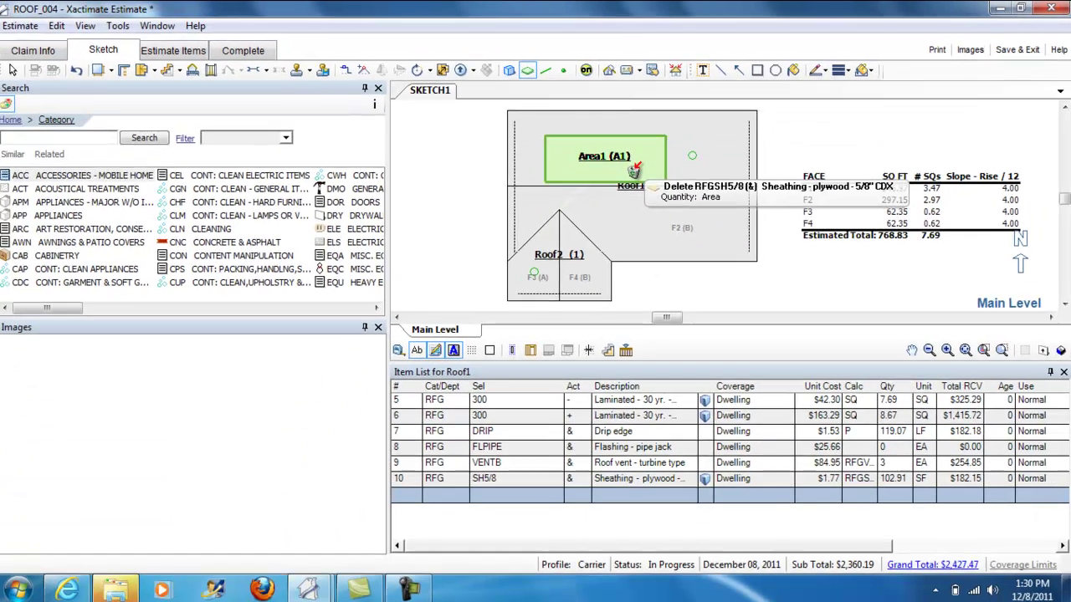
pyautogui.click(595, 425)
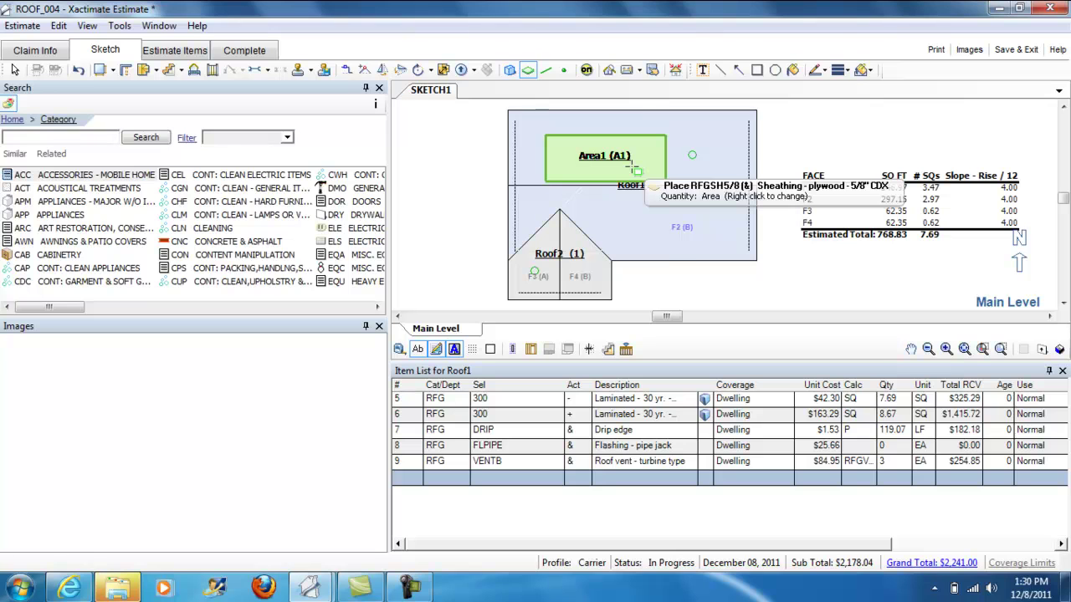
pyautogui.click(634, 170)
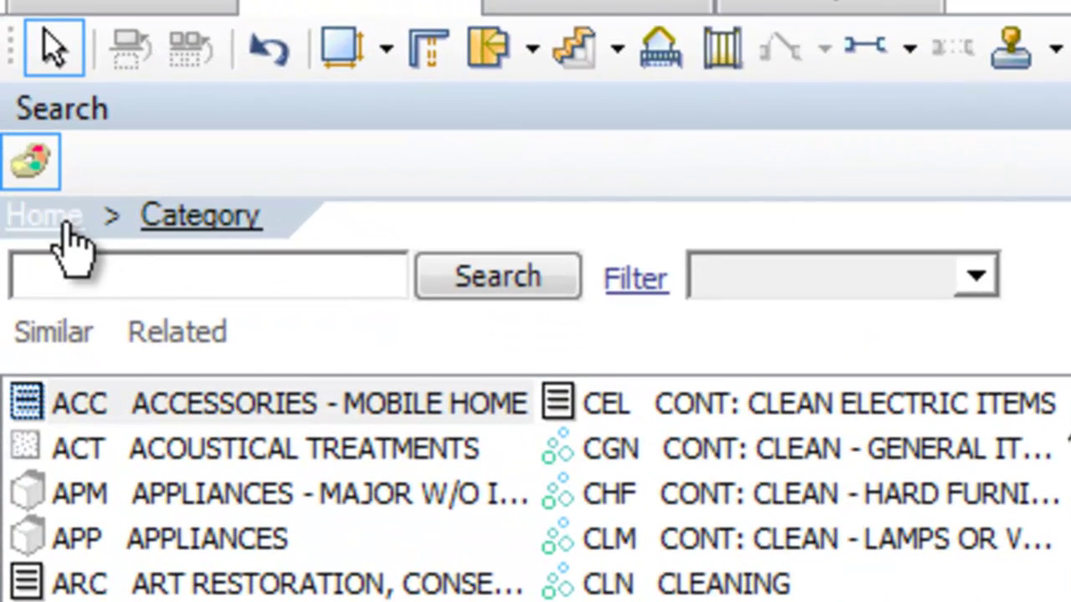
# - Browse the Reference Search ROOF picture to the Flashings > Pipe Jacks items
pyautogui.click(59, 215)
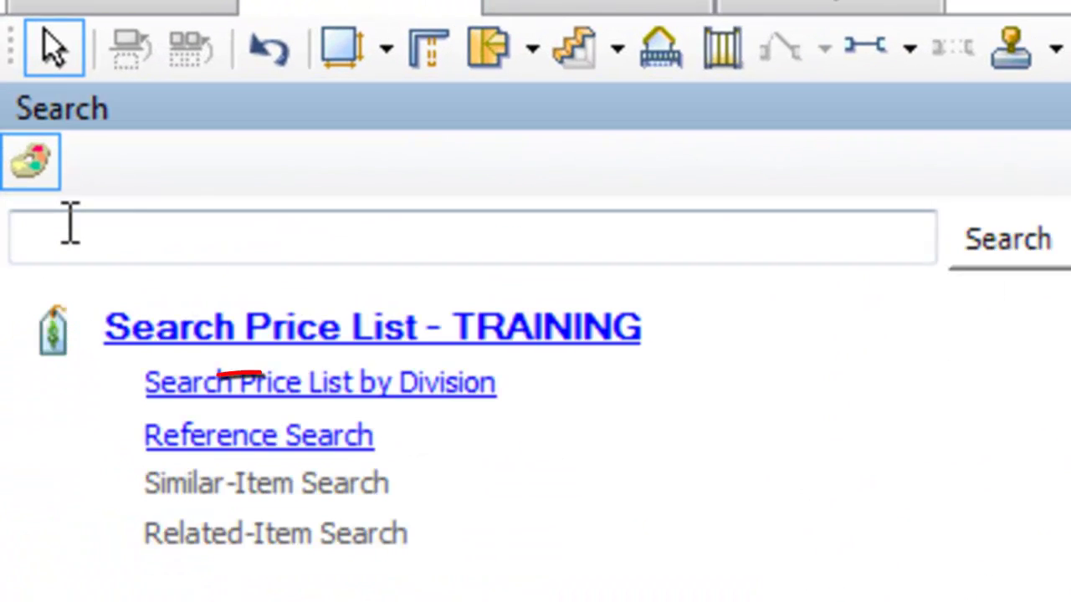
pyautogui.click(219, 435)
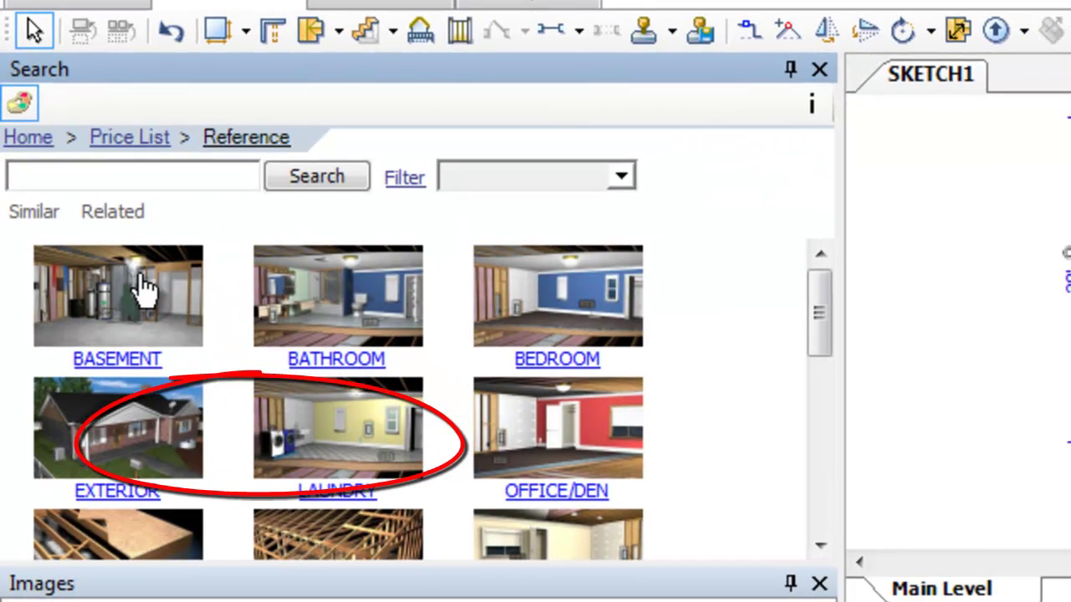
pyautogui.click(828, 485)
pyautogui.click(825, 486)
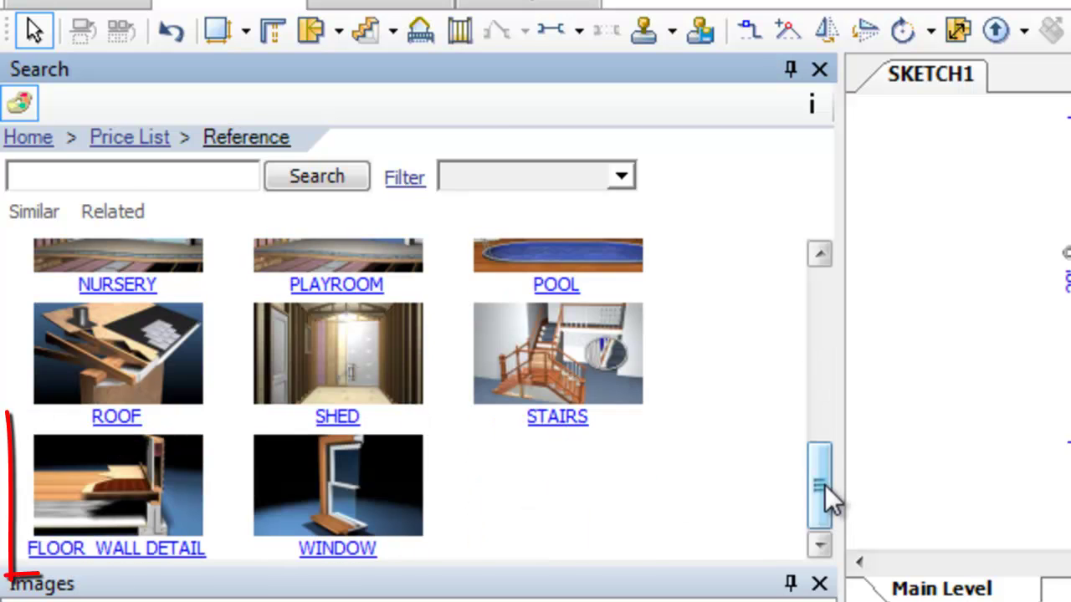
pyautogui.click(159, 356)
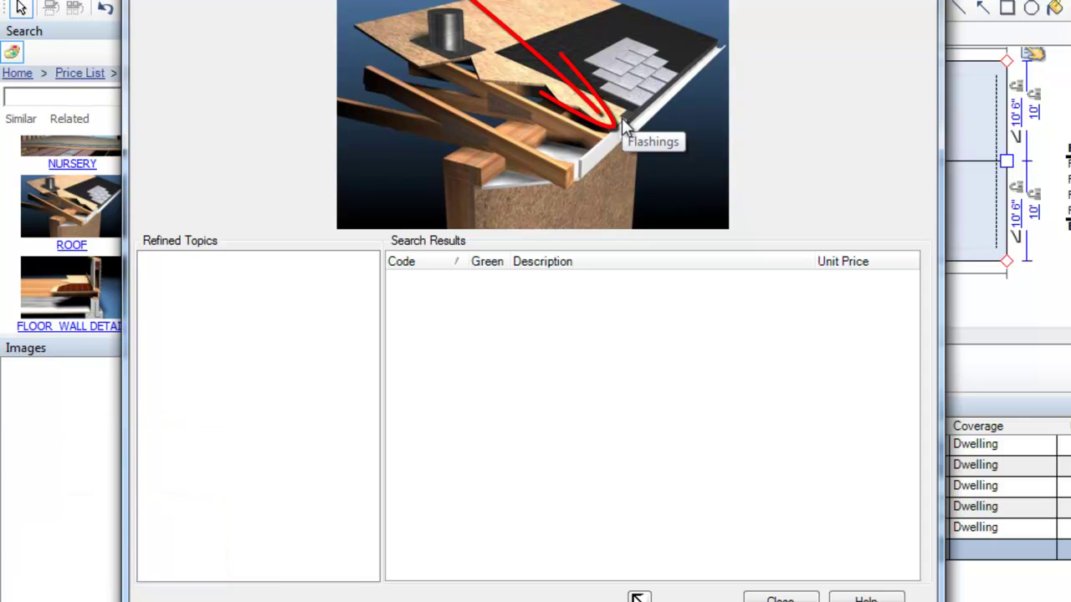
pyautogui.click(625, 118)
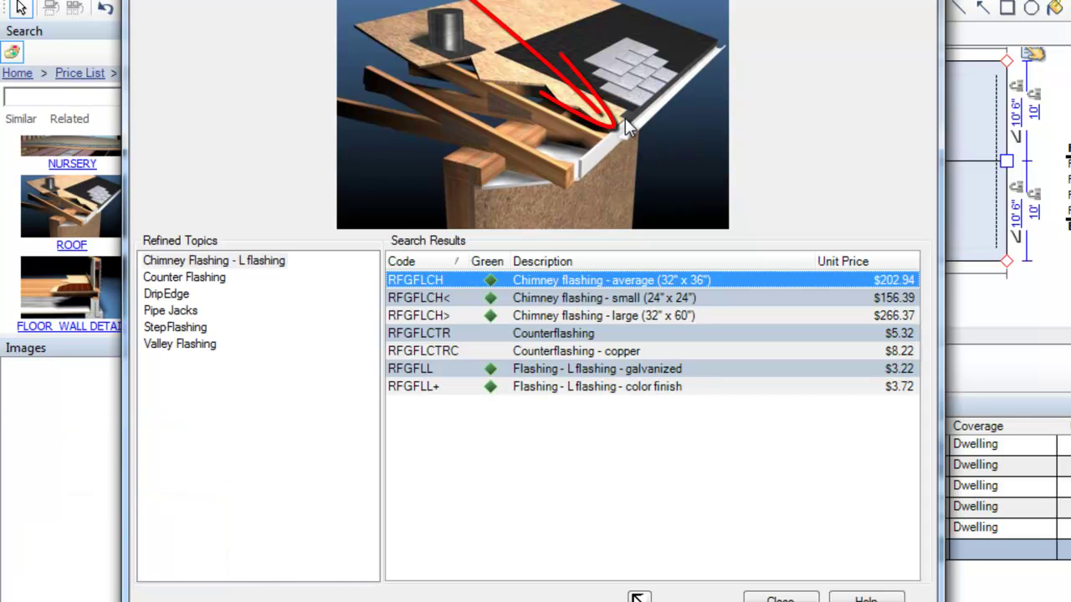
pyautogui.click(162, 314)
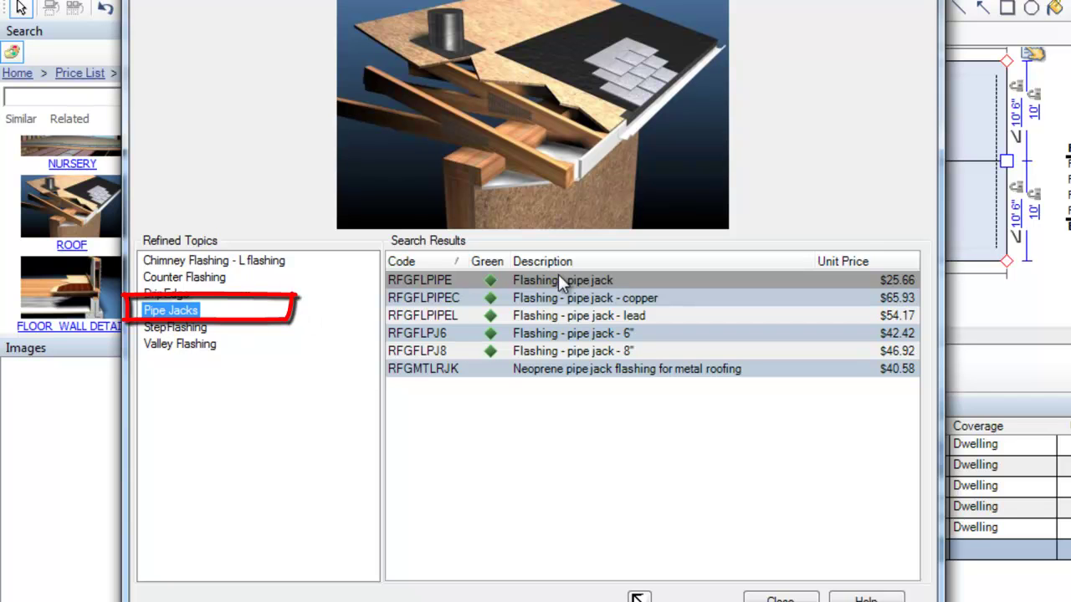
# - Place three RFG FLPIPEL lead pipe jack flashings, one on F1 and two on F2
pyautogui.doubleClick(553, 315)
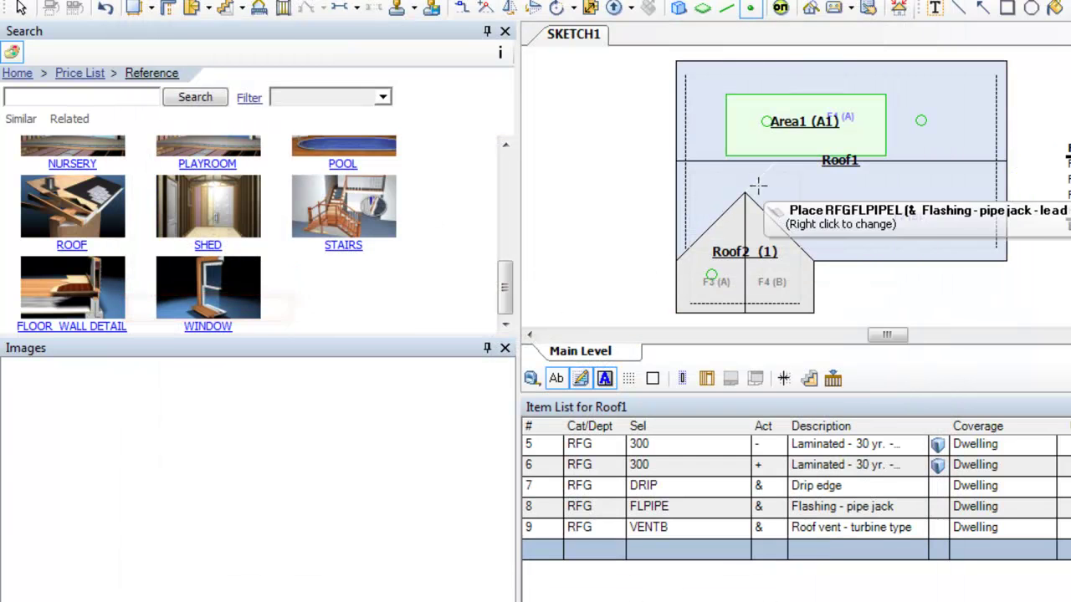
pyautogui.click(960, 105)
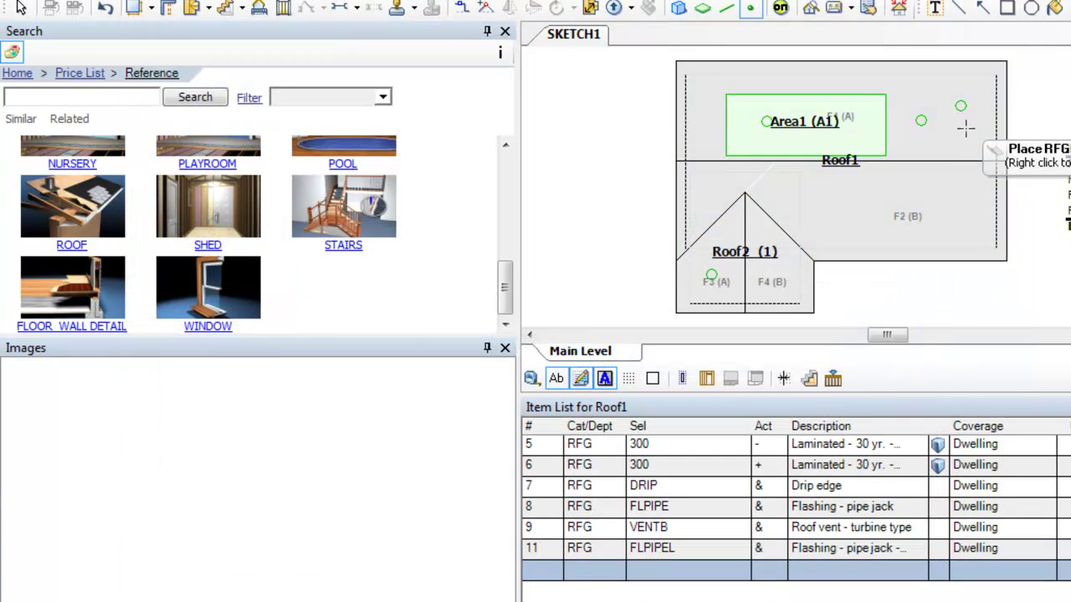
pyautogui.click(951, 205)
pyautogui.click(803, 207)
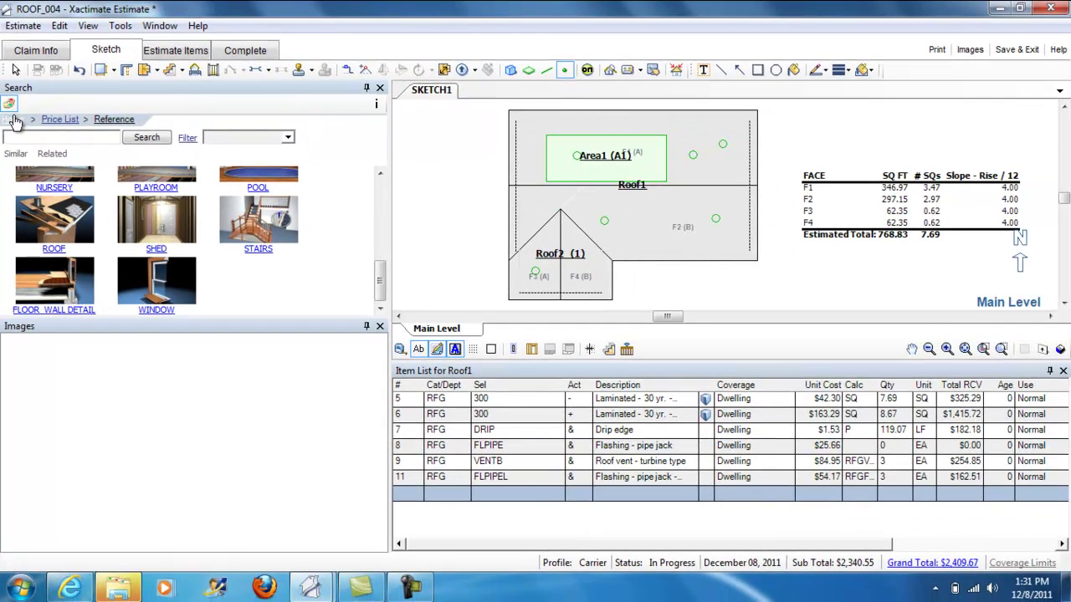
# - Search '30 laminate', drag the 30-yr laminated shingle item onto Roof1, and select Roof1
pyautogui.click(15, 122)
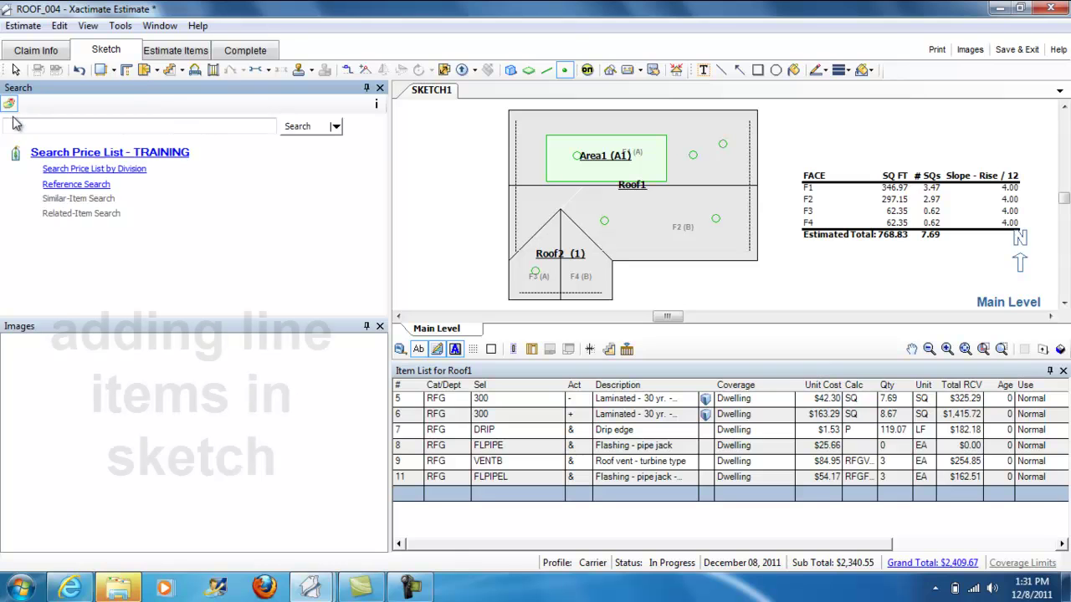
pyautogui.click(63, 157)
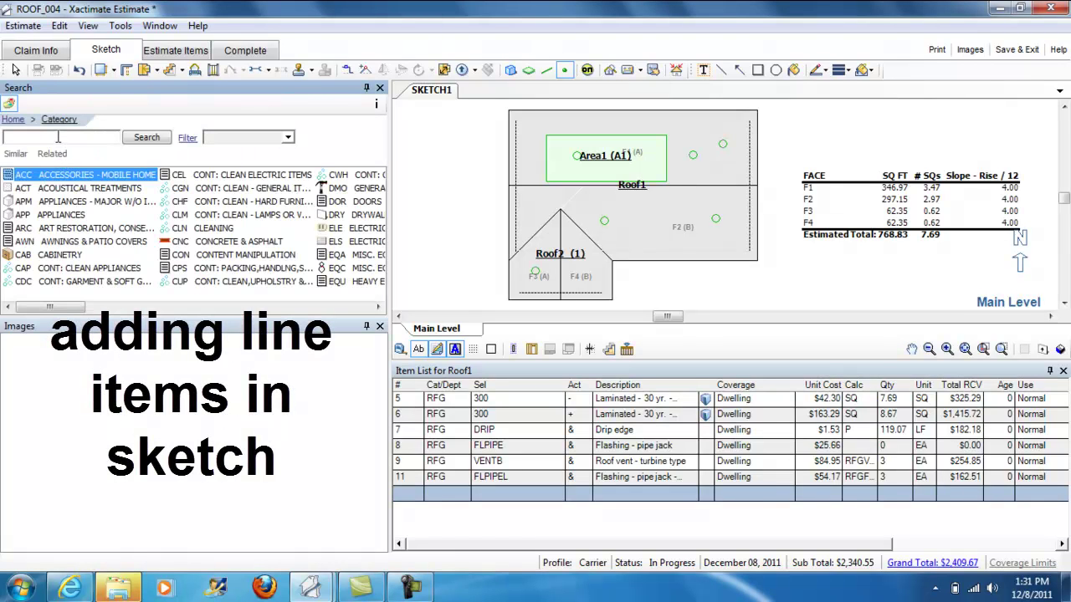
pyautogui.click(58, 137)
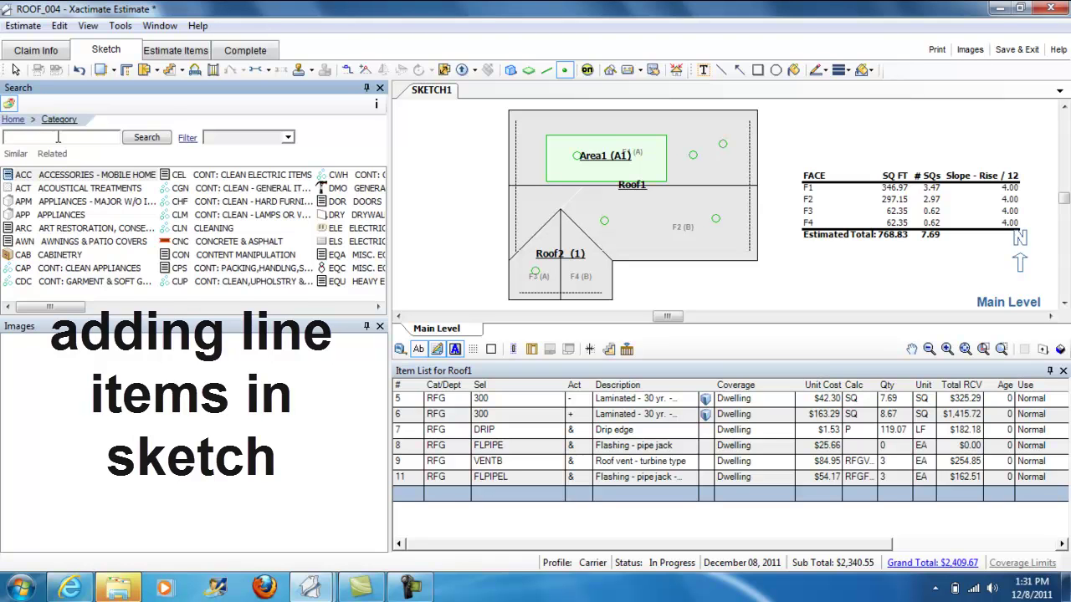
pyautogui.write('30')
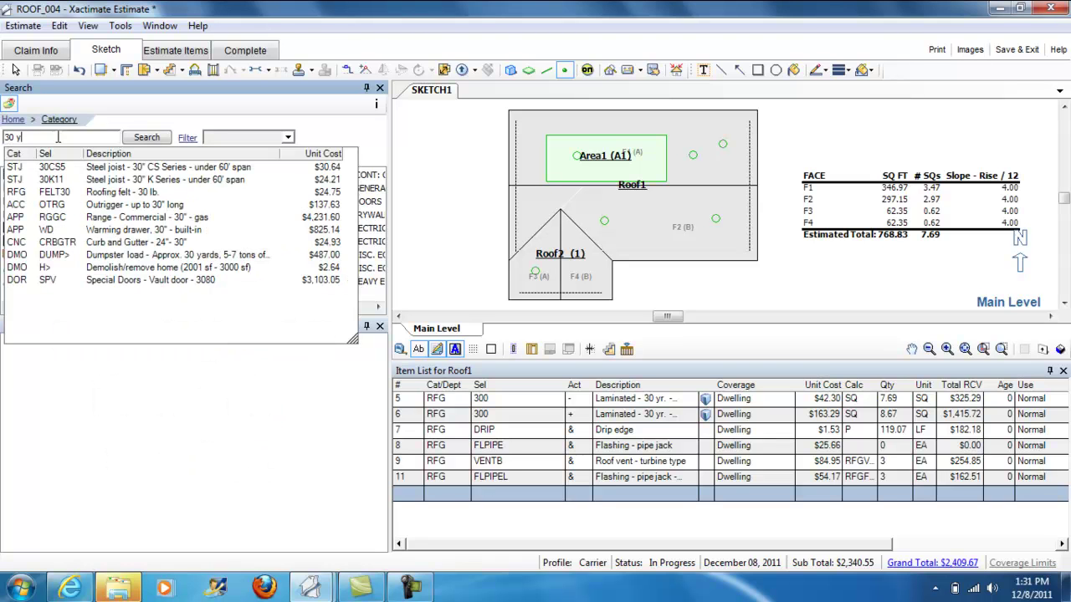
pyautogui.write(' laminate')
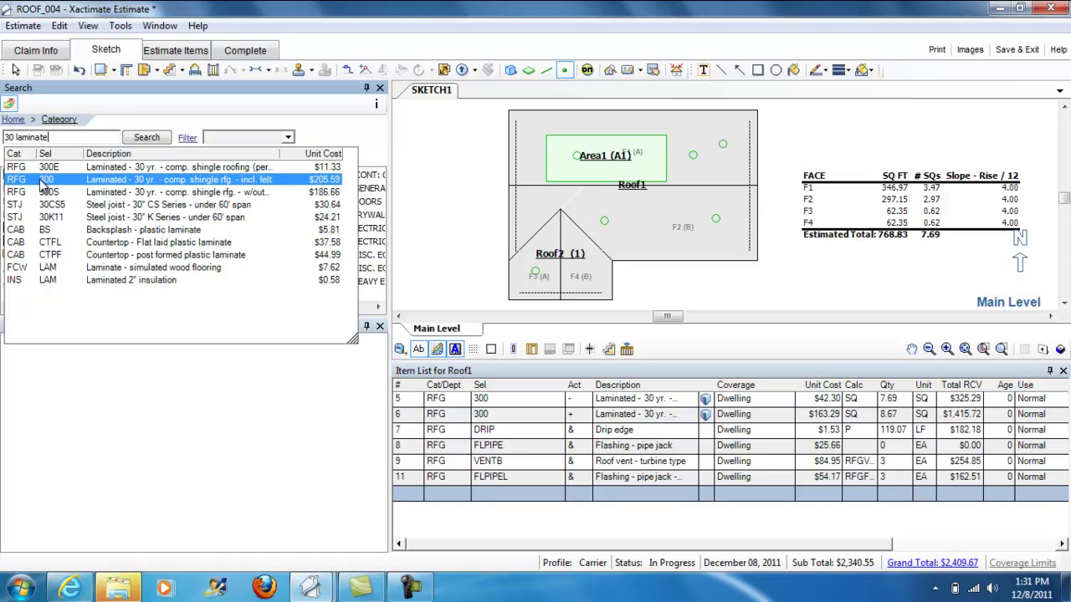
pyautogui.moveTo(42, 184); pyautogui.dragTo(655, 214)
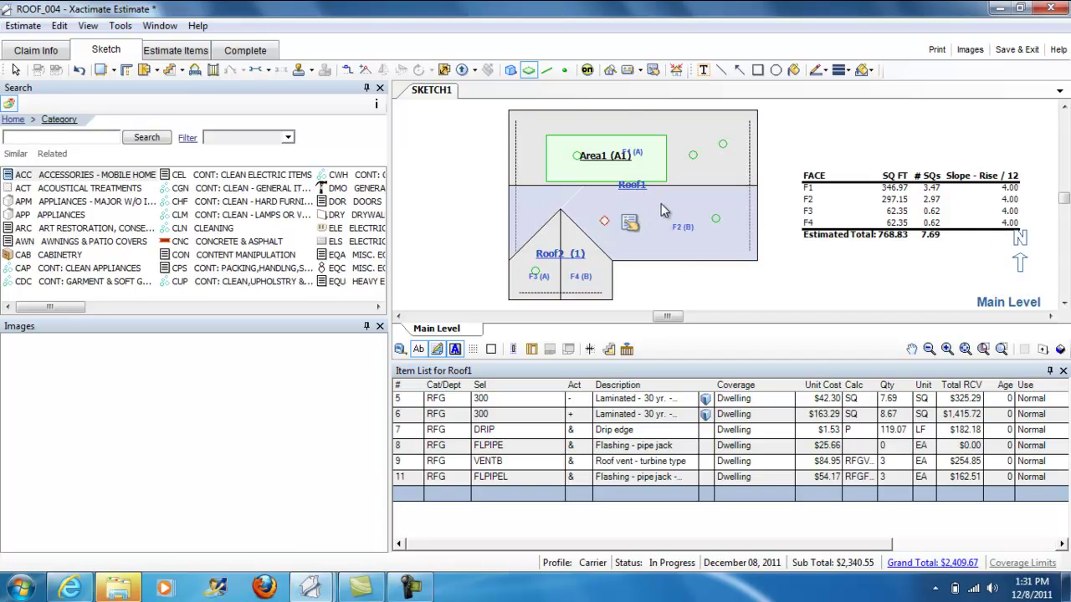
pyautogui.click(656, 164)
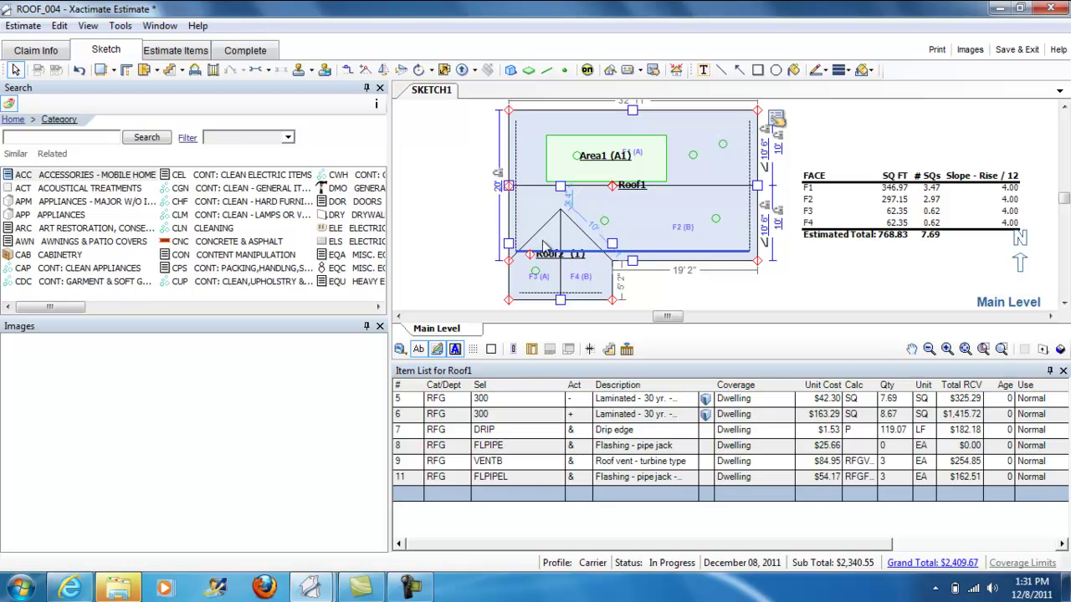
# - Delete all six Roof1 line items: shingles, drip edge, pipe jacks and turbine vent
pyautogui.click(609, 399)
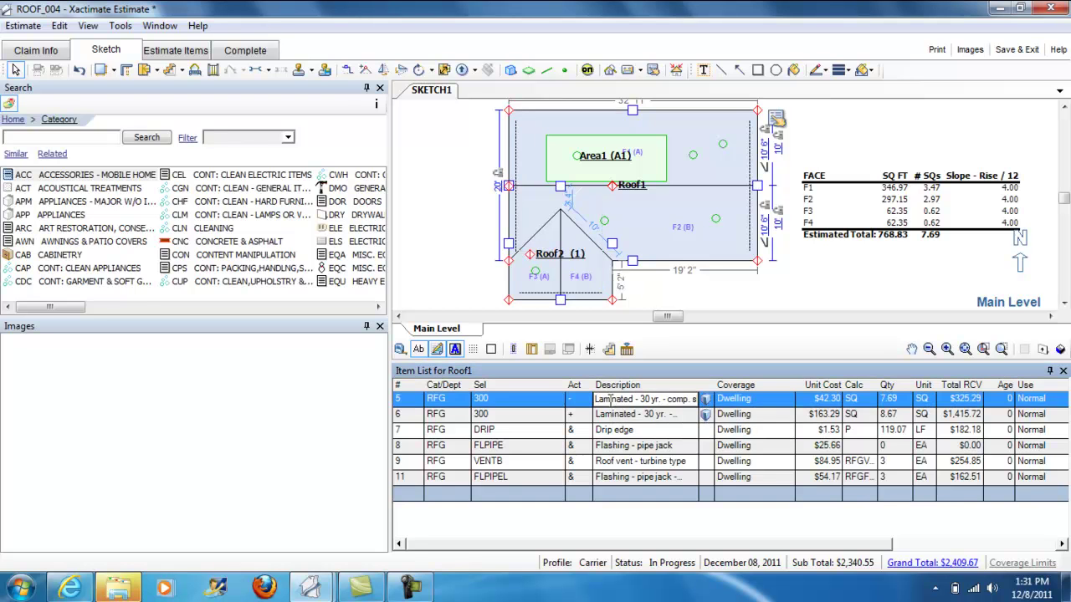
pyautogui.press('Delete')
pyautogui.click(587, 402)
pyautogui.press('Delete')
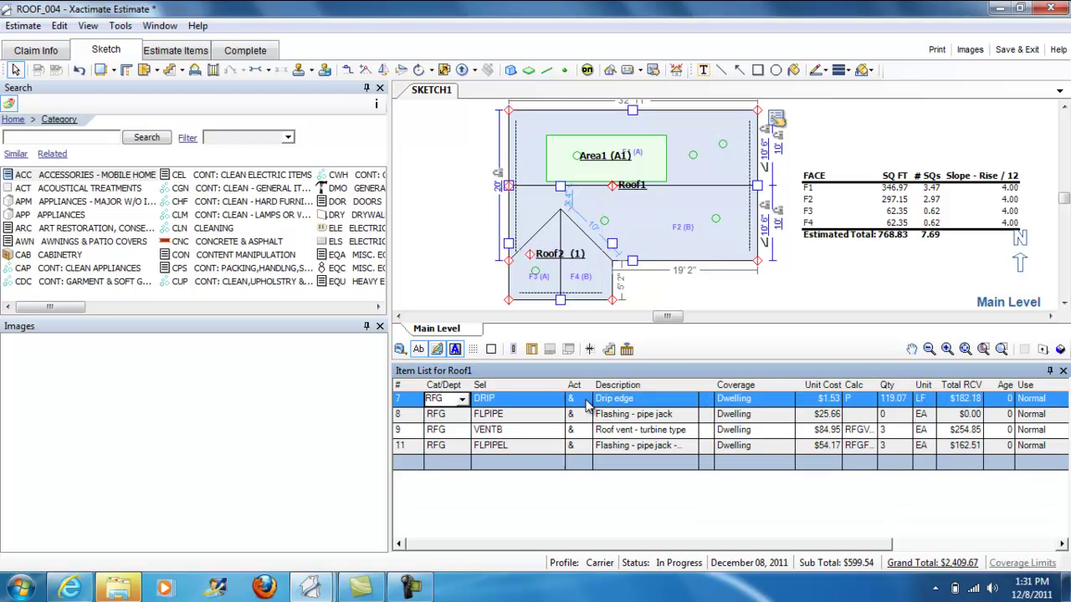
pyautogui.click(554, 401)
pyautogui.press('Delete')
pyautogui.click(552, 401)
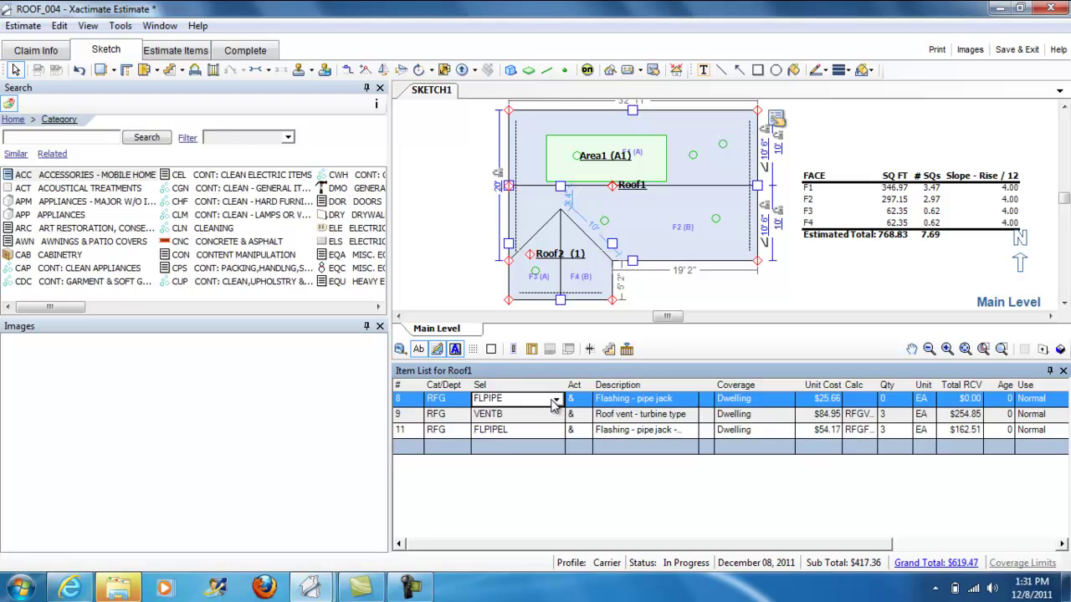
pyautogui.press('Delete')
pyautogui.click(551, 402)
pyautogui.press('Delete')
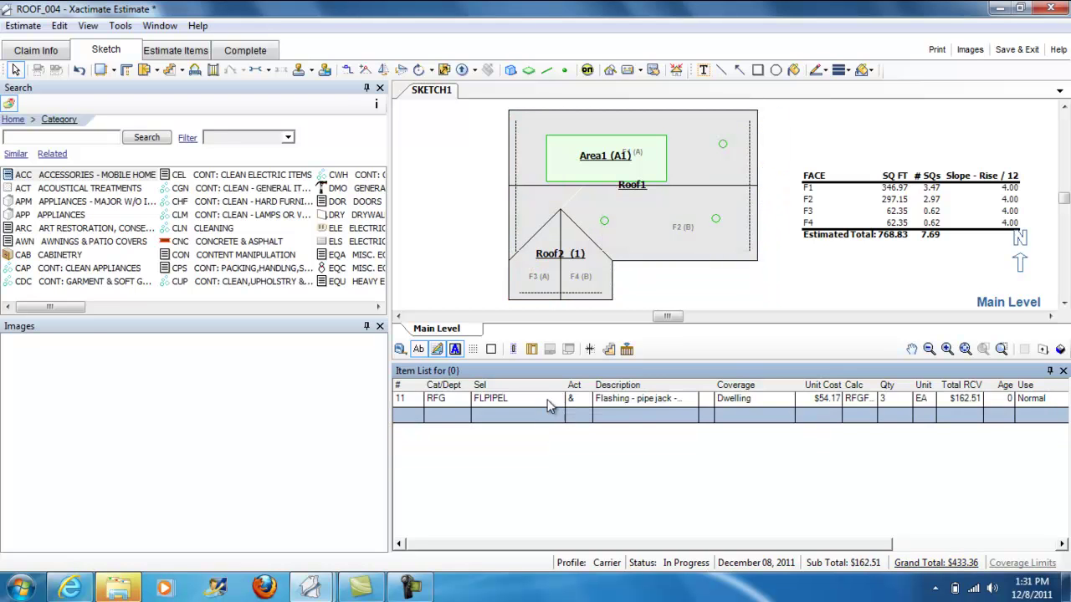
pyautogui.click(548, 402)
pyautogui.press('Delete')
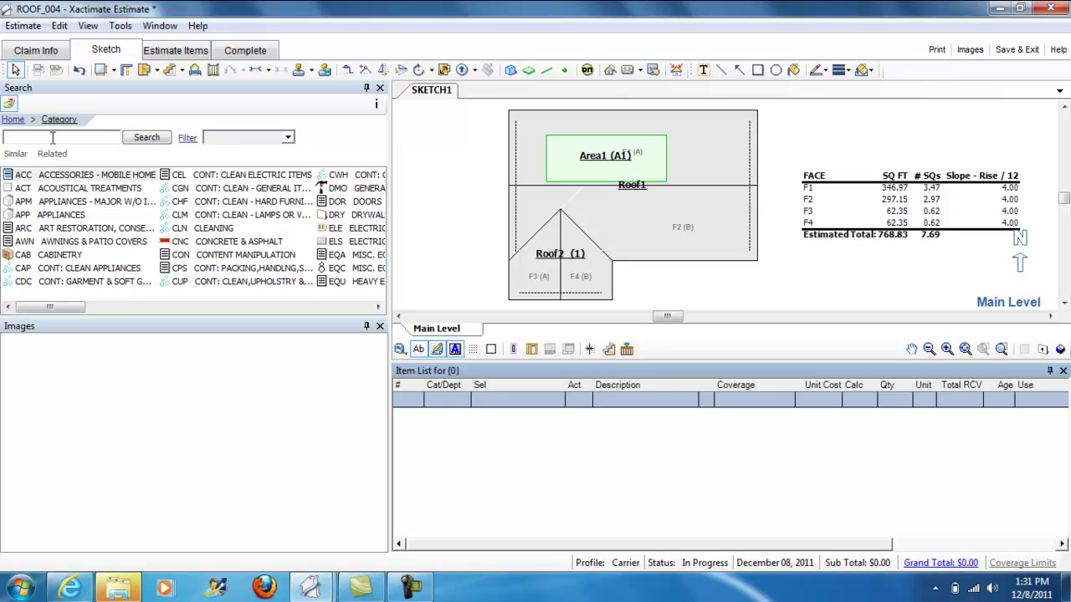
# - Search '30 year lam' and pick the RFG 300 30-yr laminated shingle item for Roof1
pyautogui.write('30 year lam')
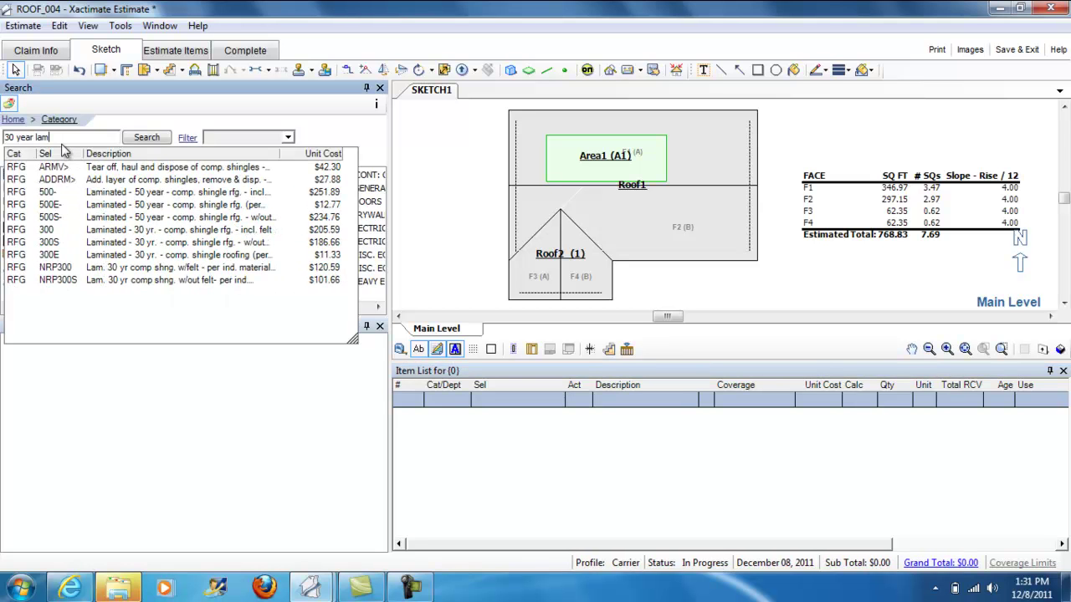
pyautogui.click(75, 229)
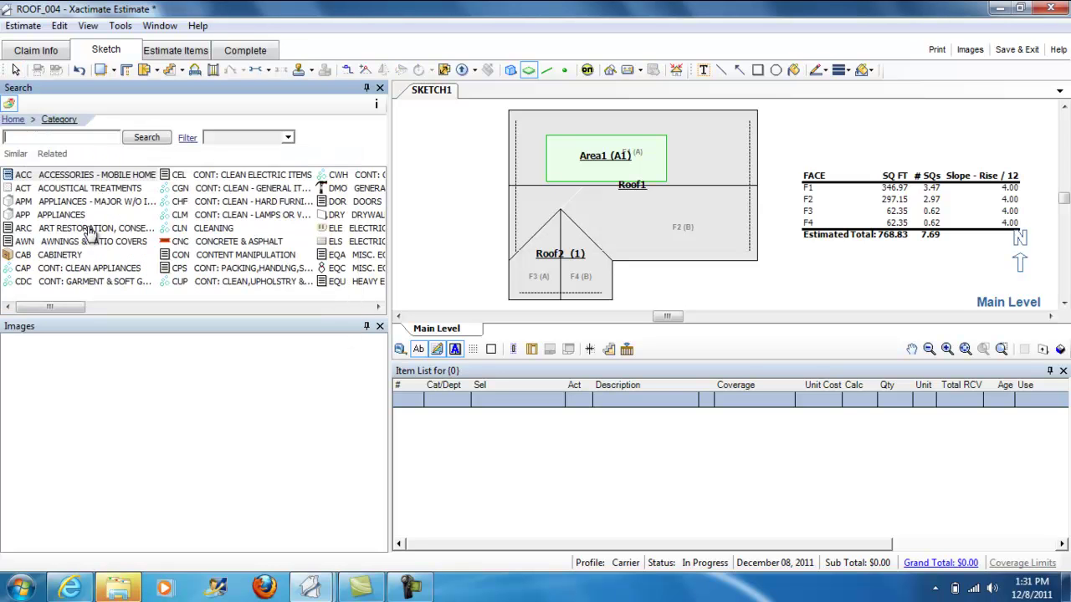
pyautogui.click(670, 209)
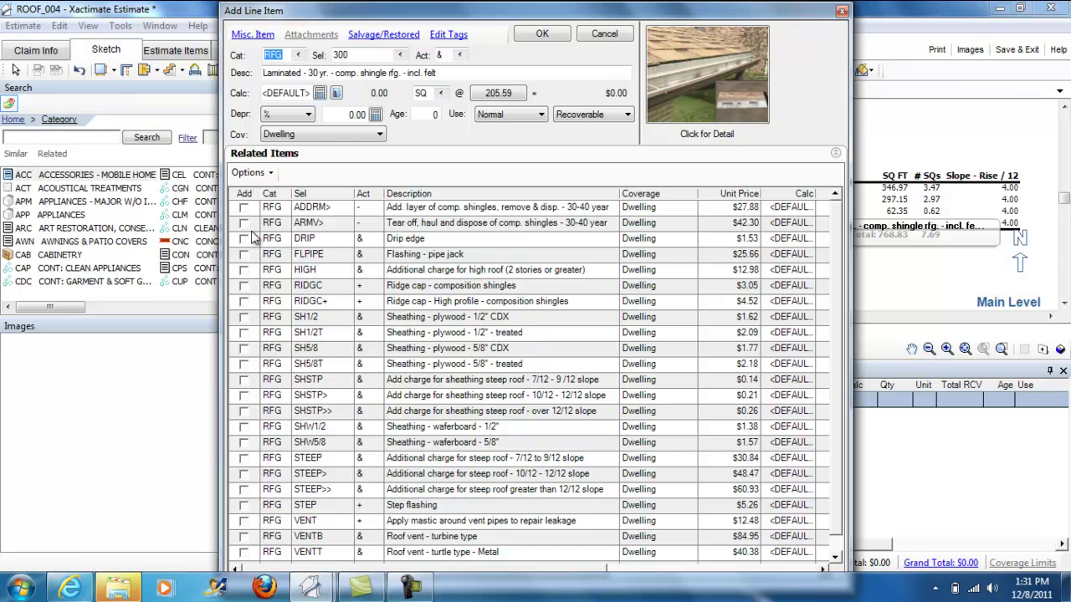
# - Include drip edge, pipe jack flashing, turbine vent and valley metal as related items, and confirm
pyautogui.click(243, 240)
pyautogui.click(244, 255)
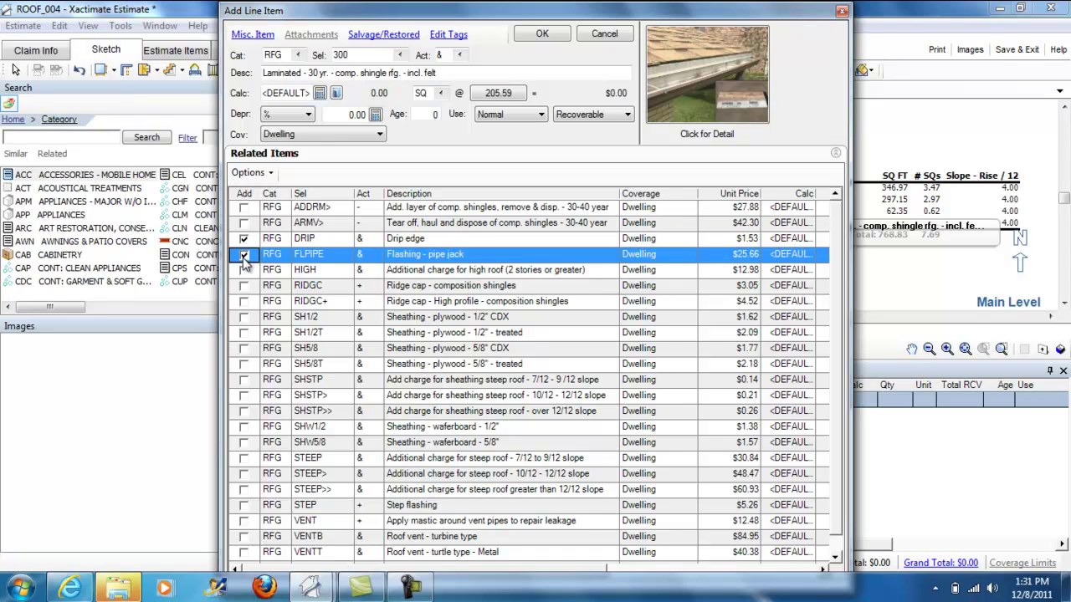
pyautogui.click(244, 538)
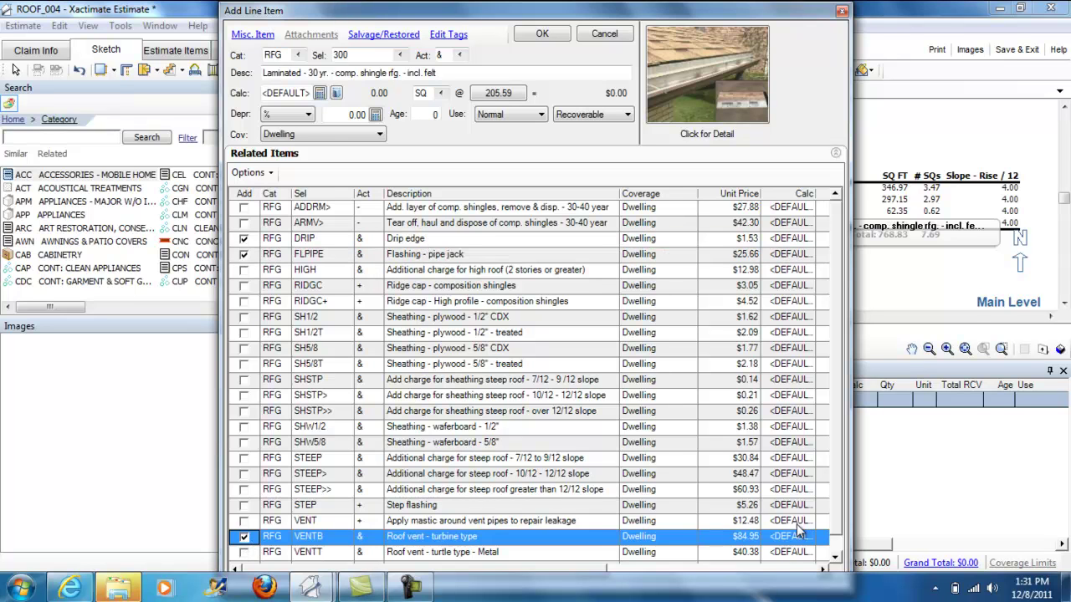
pyautogui.click(836, 545)
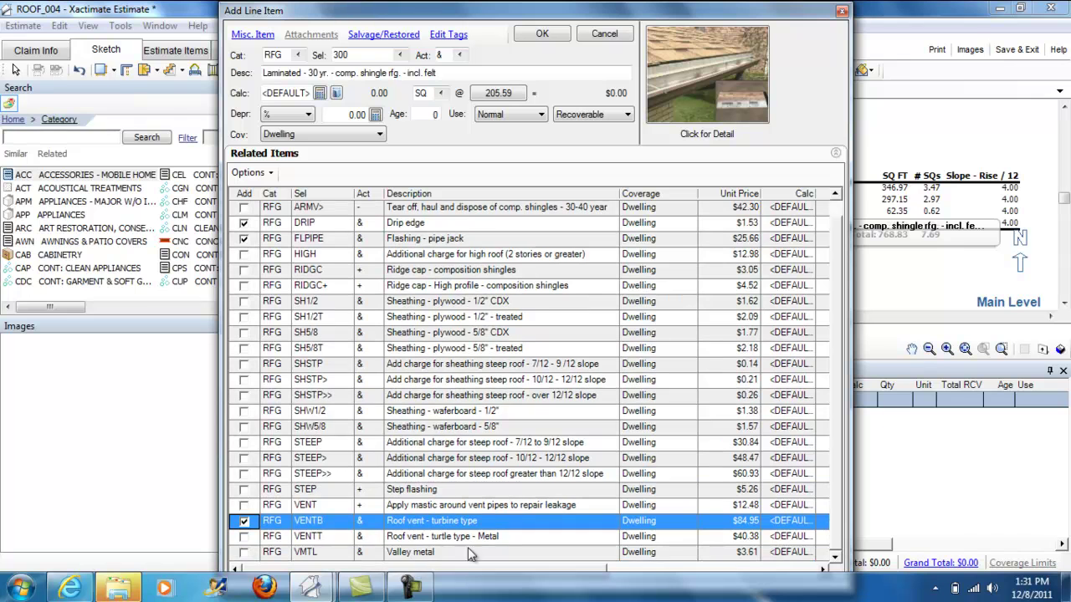
pyautogui.click(244, 554)
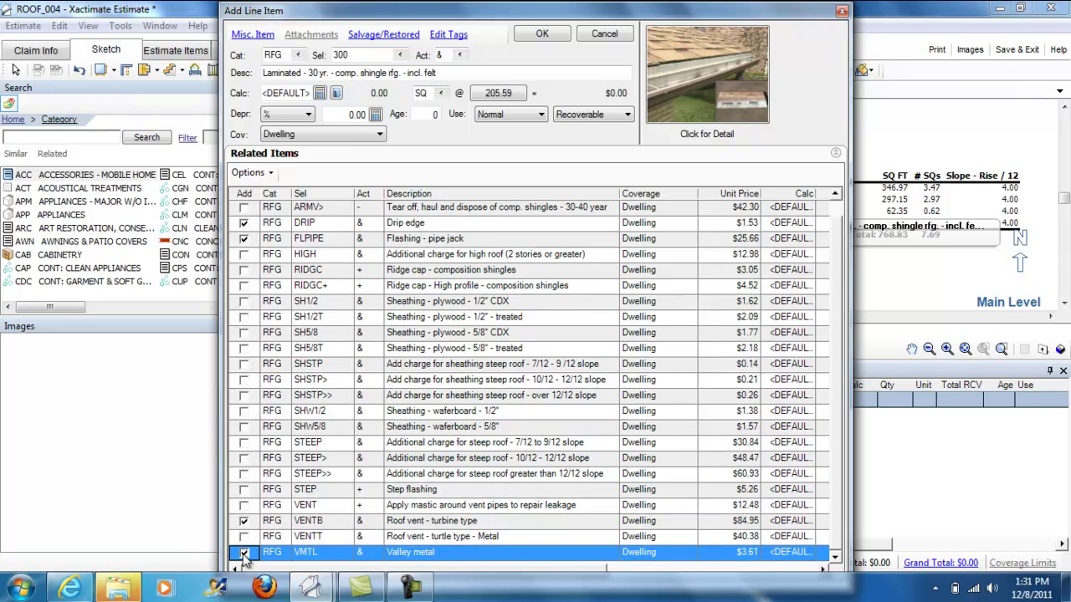
pyautogui.click(542, 34)
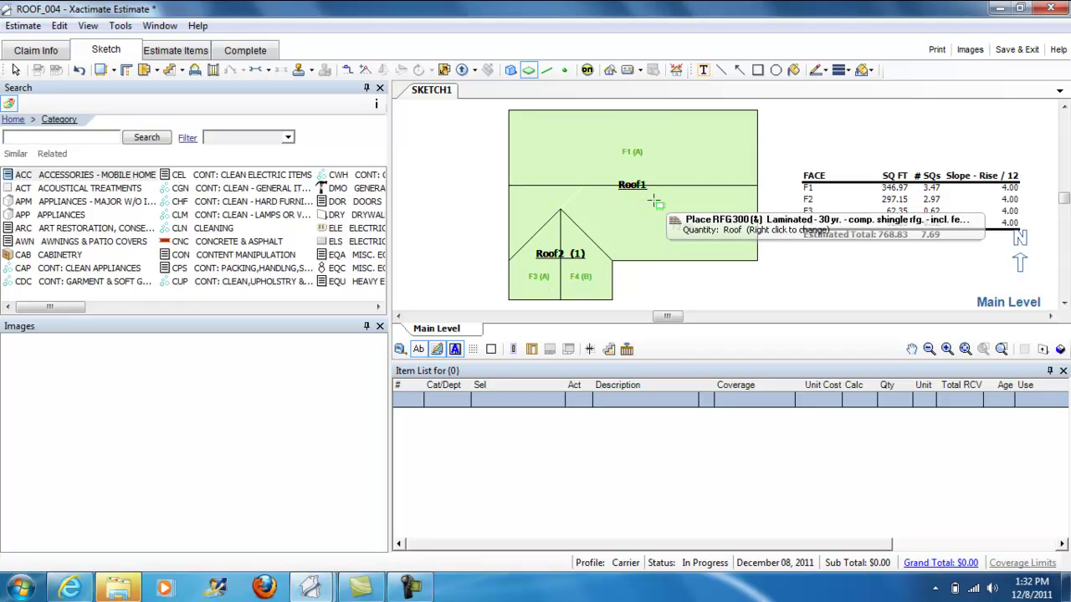
# - Place the shingle bundle on Roof1, then review its face table and line-item quantities
pyautogui.click(655, 201)
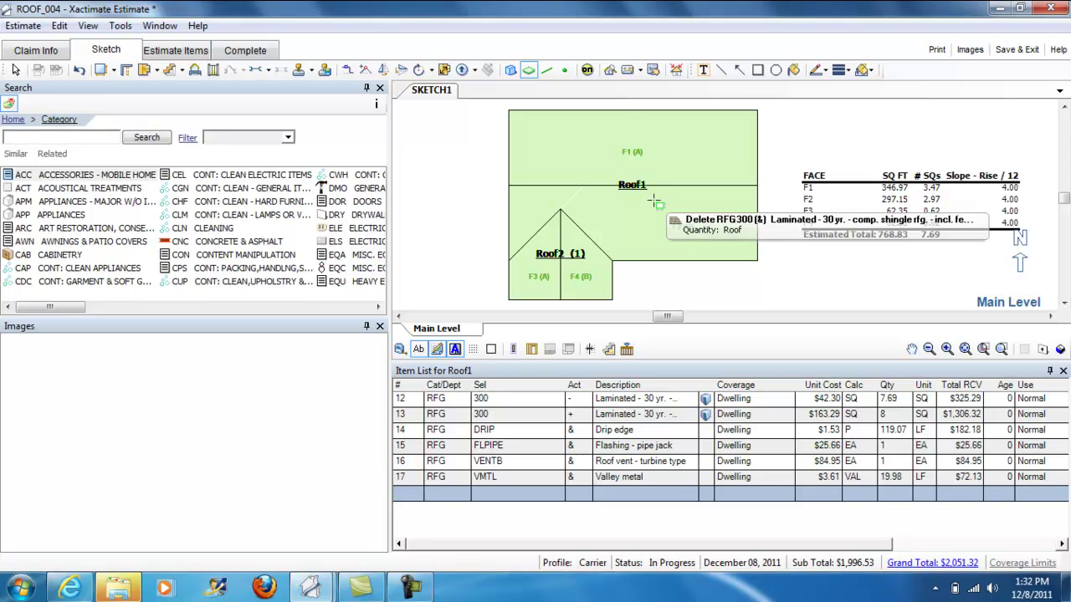
pyautogui.click(654, 208)
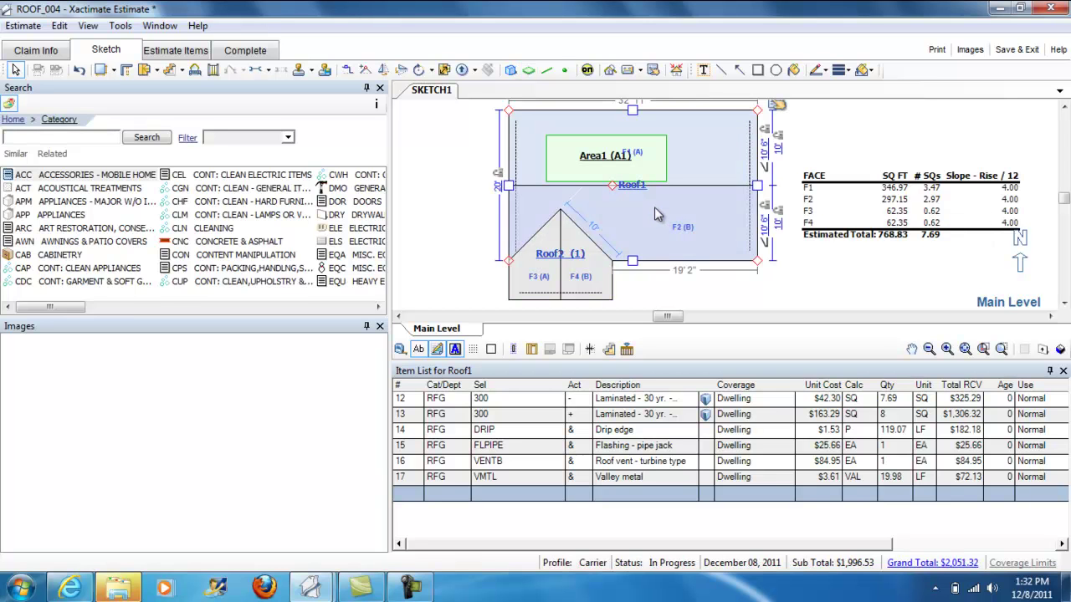
pyautogui.click(934, 251)
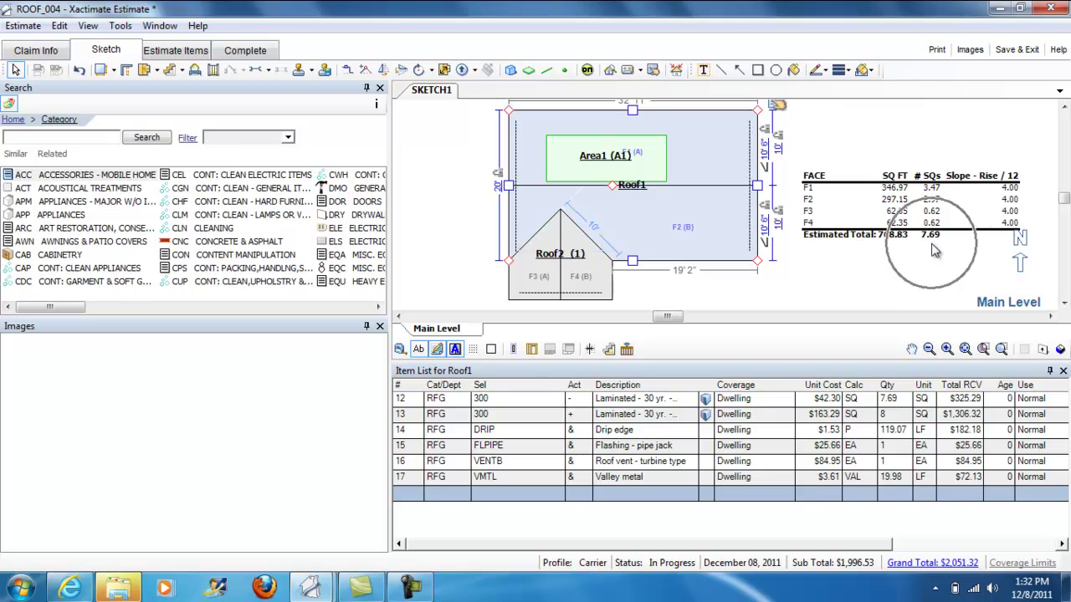
pyautogui.click(935, 251)
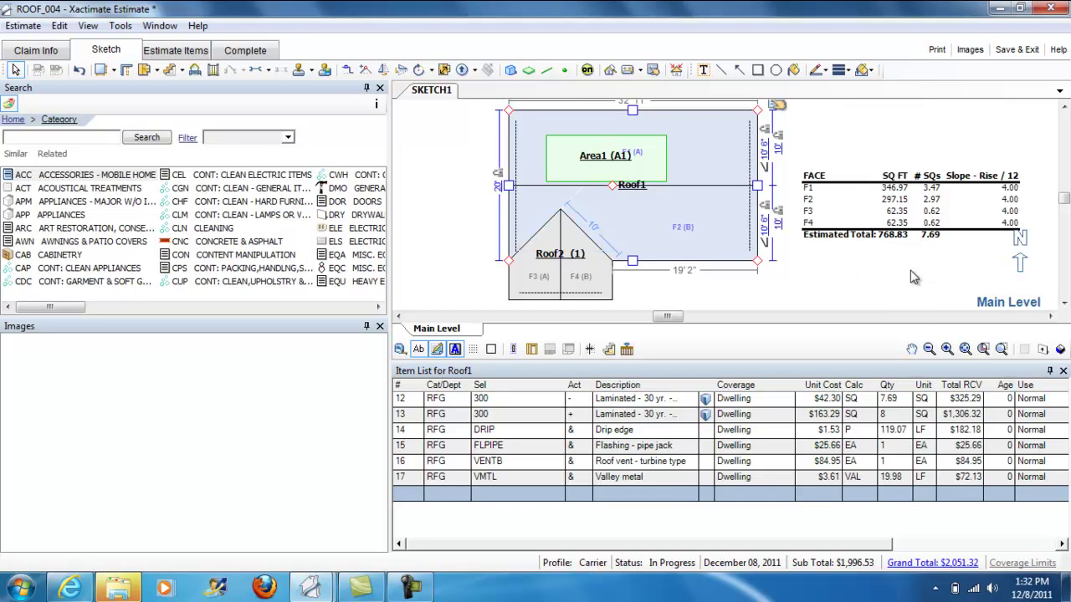
pyautogui.click(891, 400)
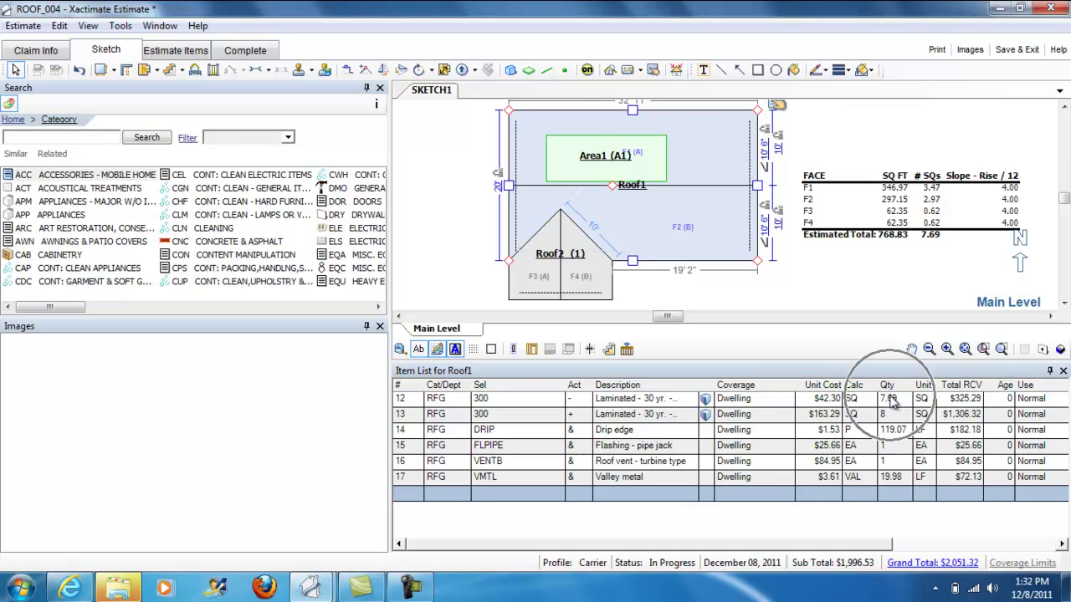
pyautogui.click(895, 417)
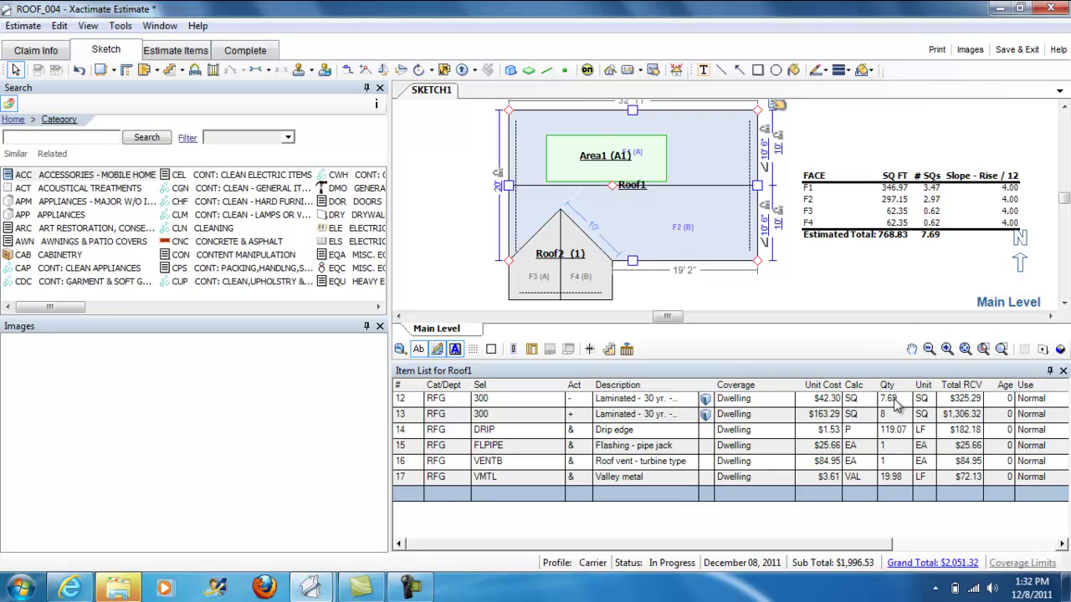
pyautogui.click(892, 412)
pyautogui.click(893, 412)
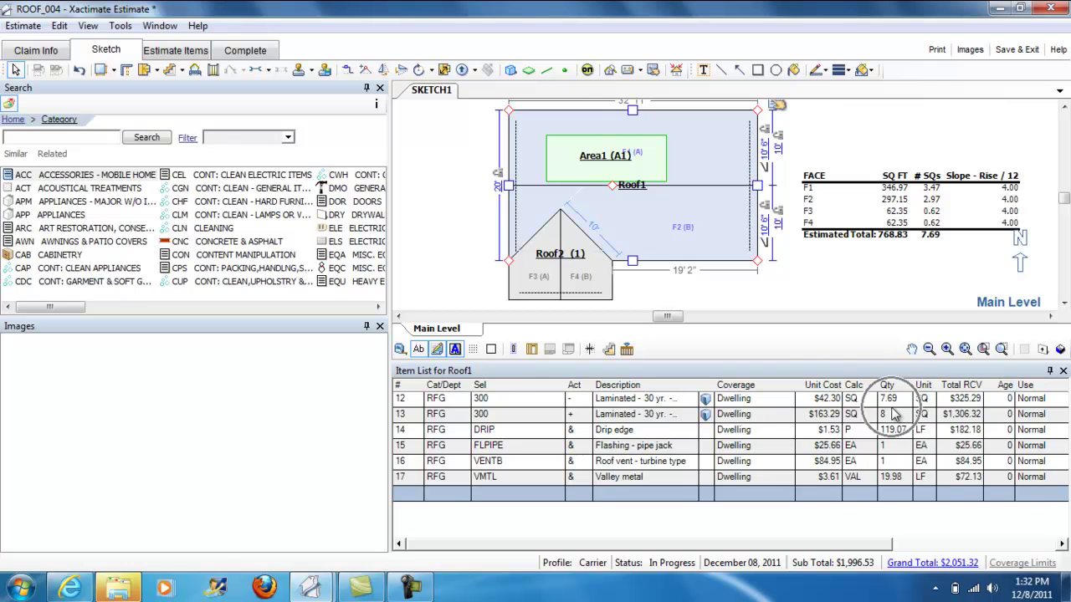
# - In Estimate Items, select the 8.00 SQ laminated shingle line (line 13)
pyautogui.click(177, 50)
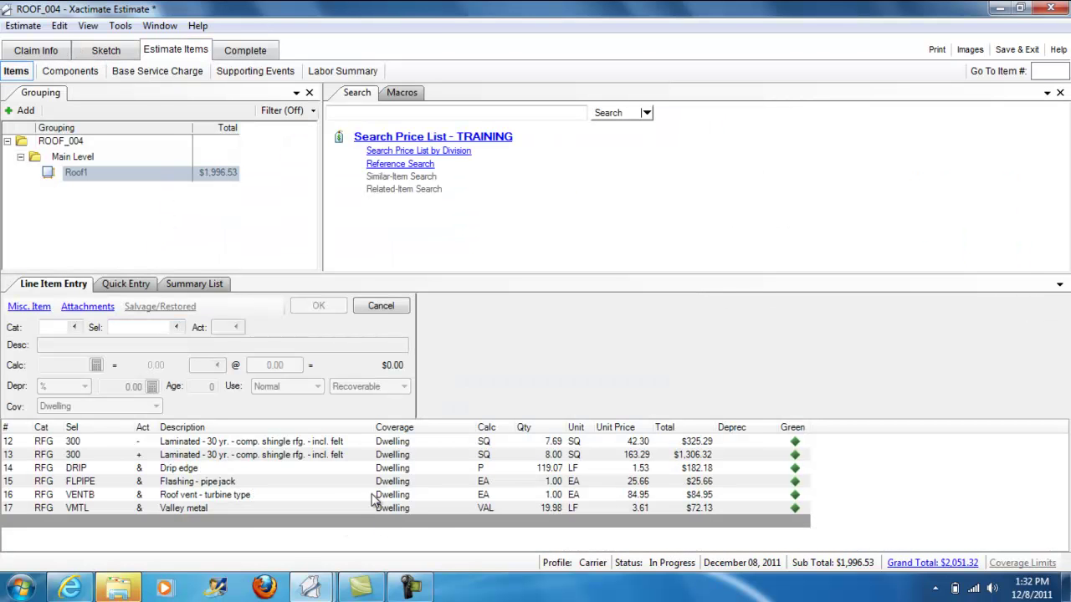
pyautogui.click(574, 454)
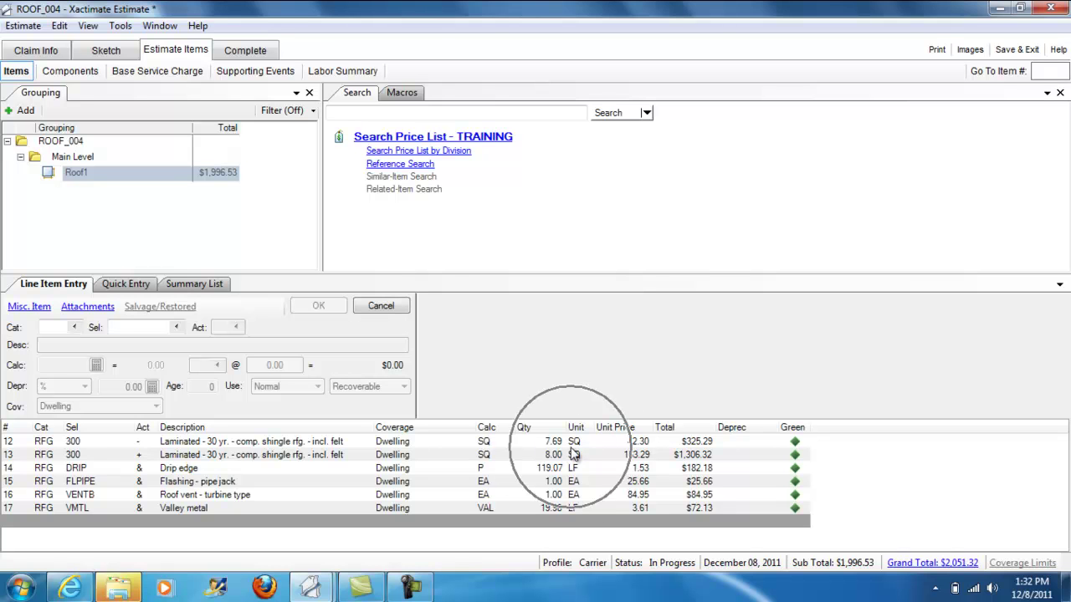
pyautogui.click(574, 454)
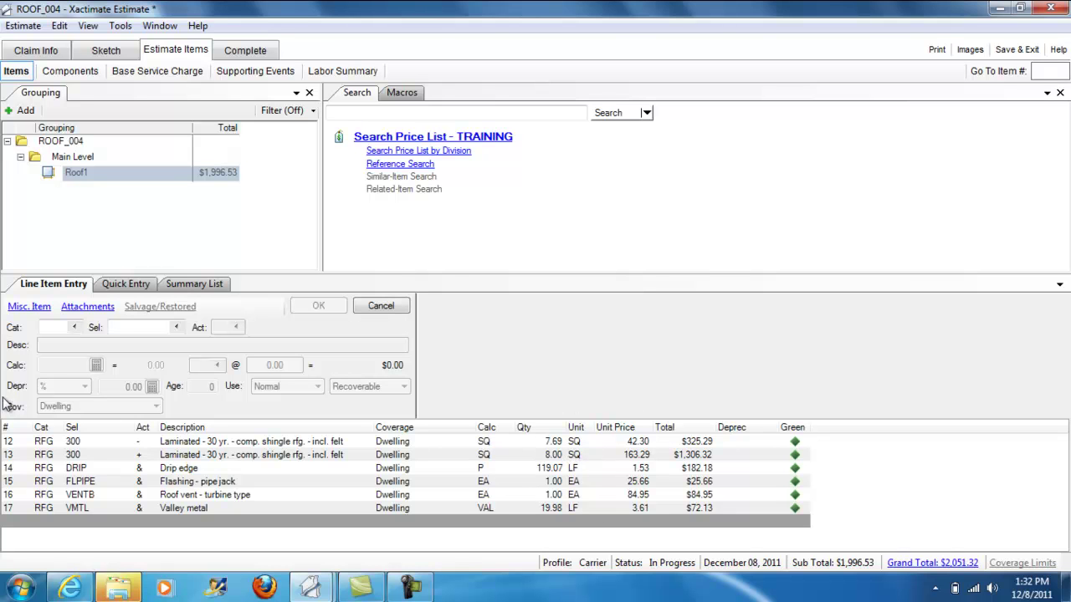
pyautogui.click(151, 459)
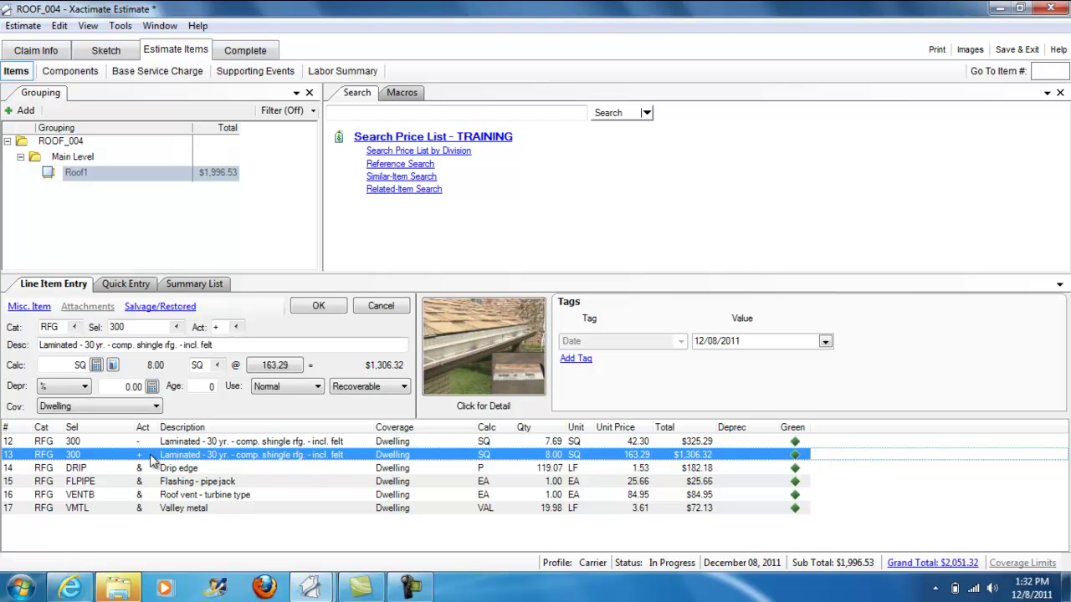
pyautogui.click(152, 459)
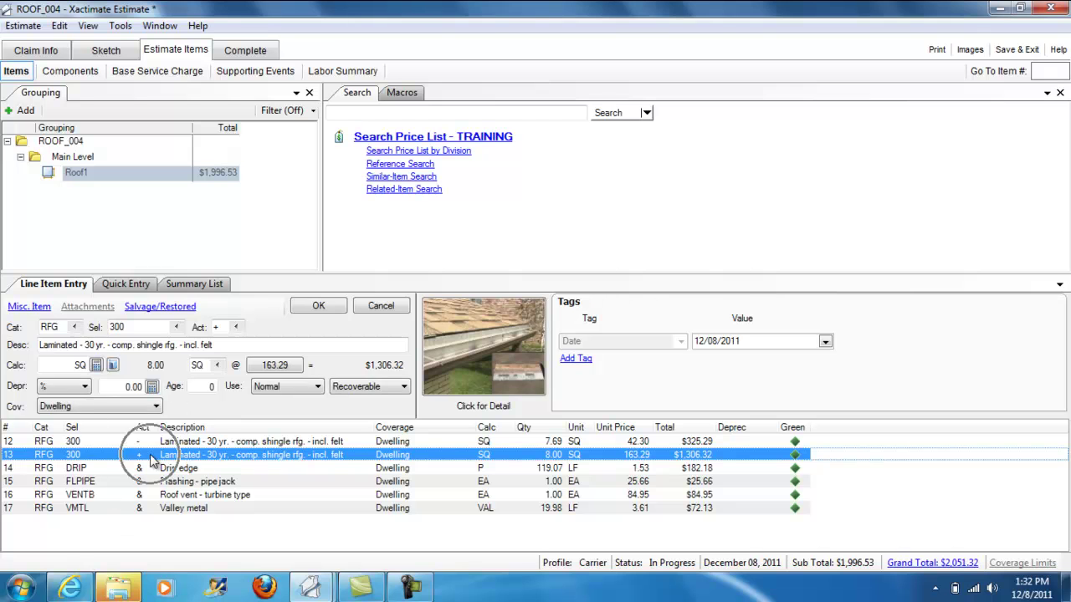
# - Set the shingle line's waste to 10% and go back to the roof sketch
pyautogui.click(113, 365)
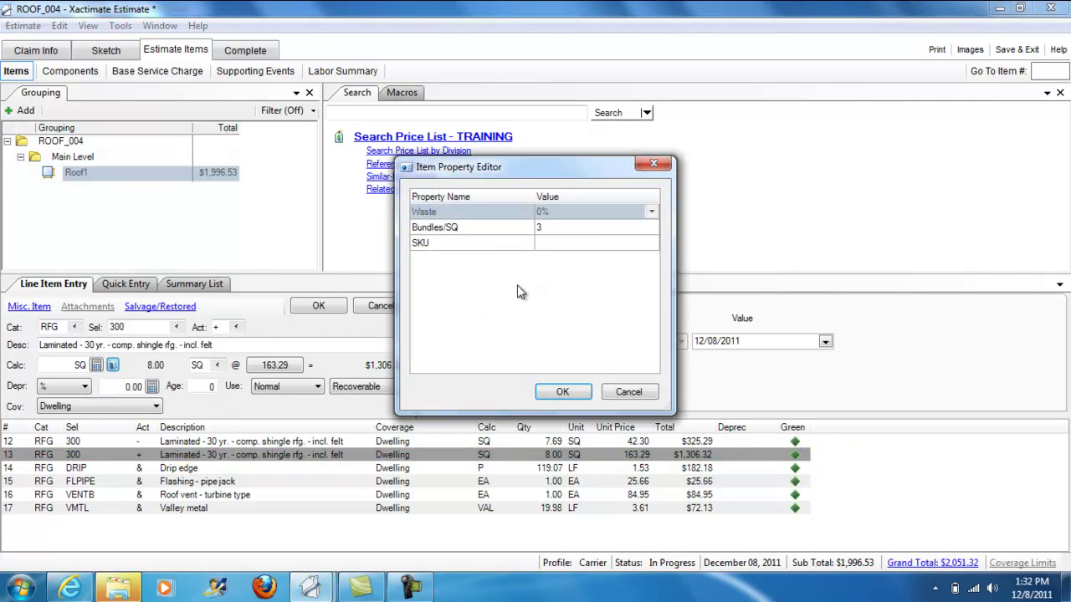
pyautogui.click(602, 212)
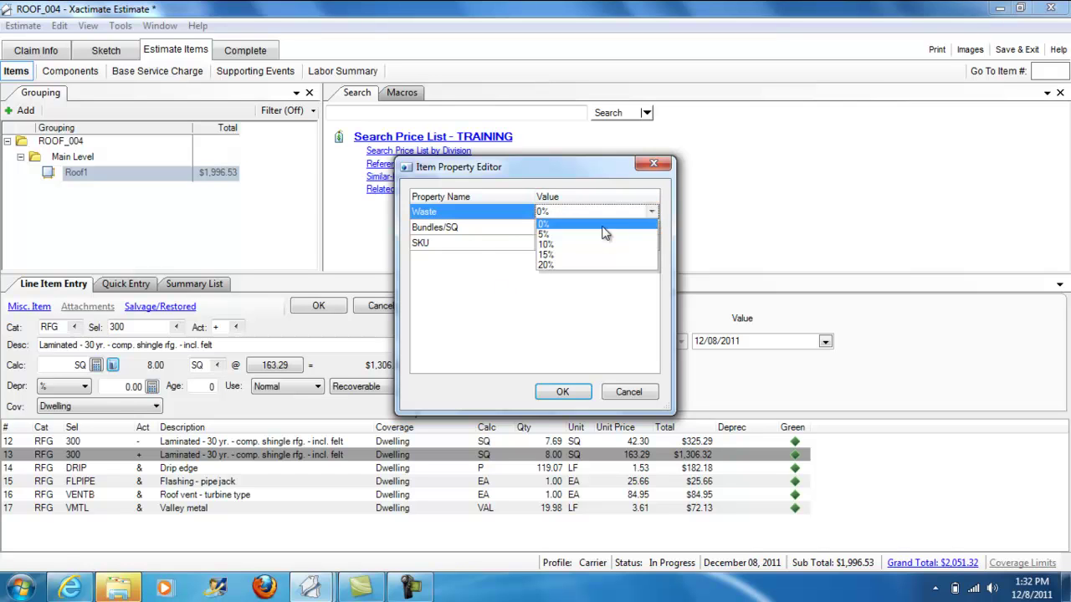
pyautogui.click(544, 255)
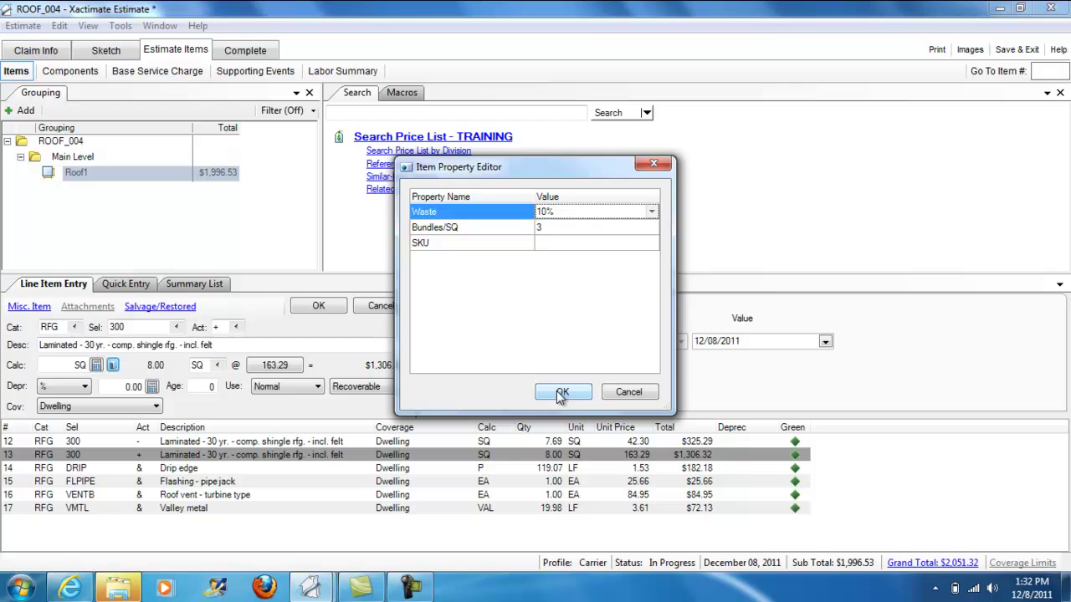
pyautogui.click(558, 390)
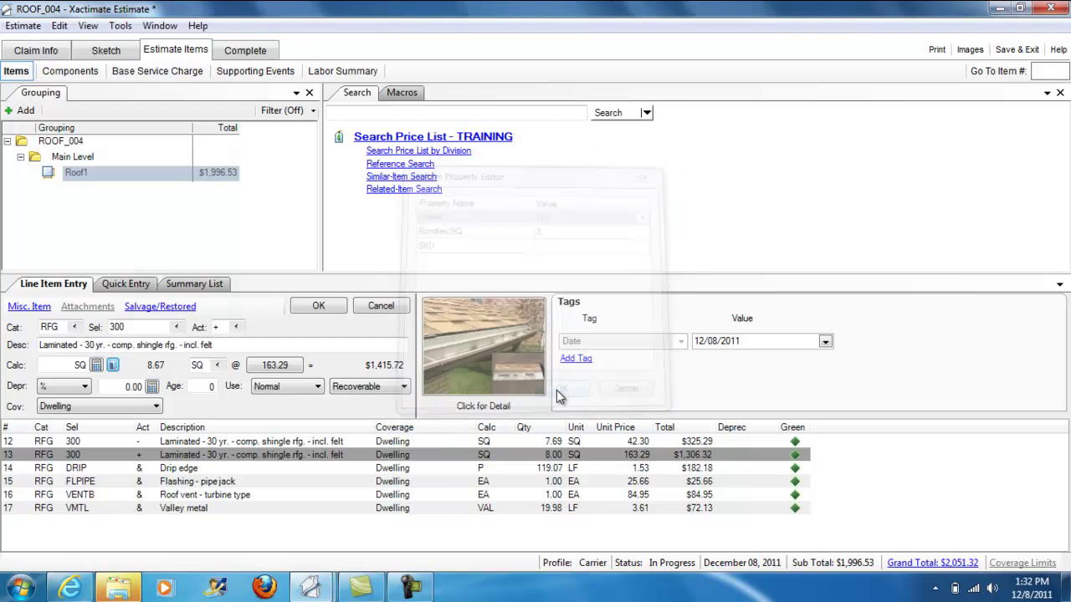
pyautogui.click(91, 50)
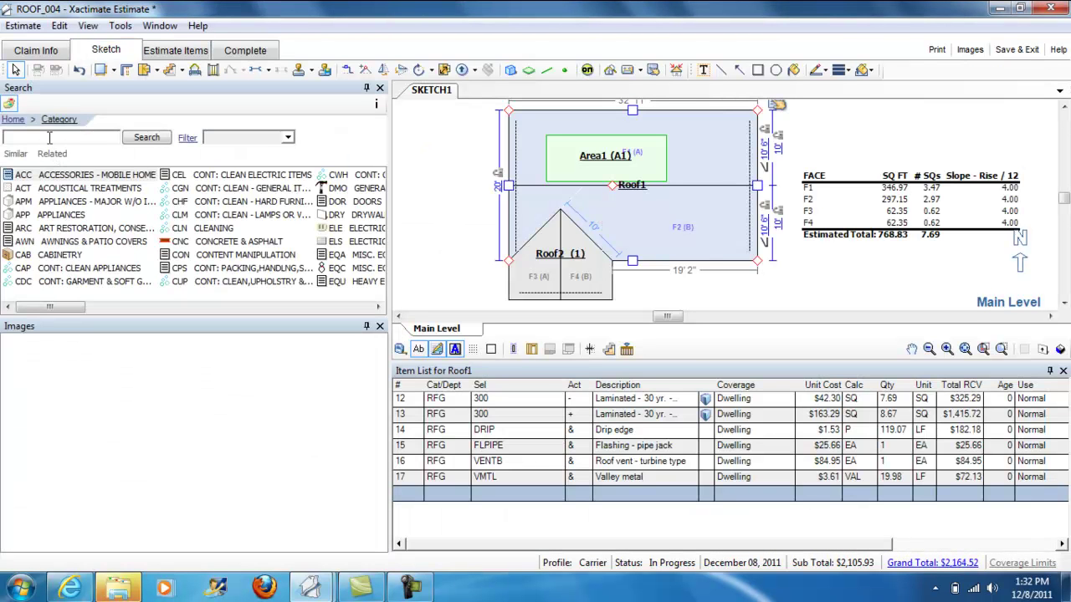